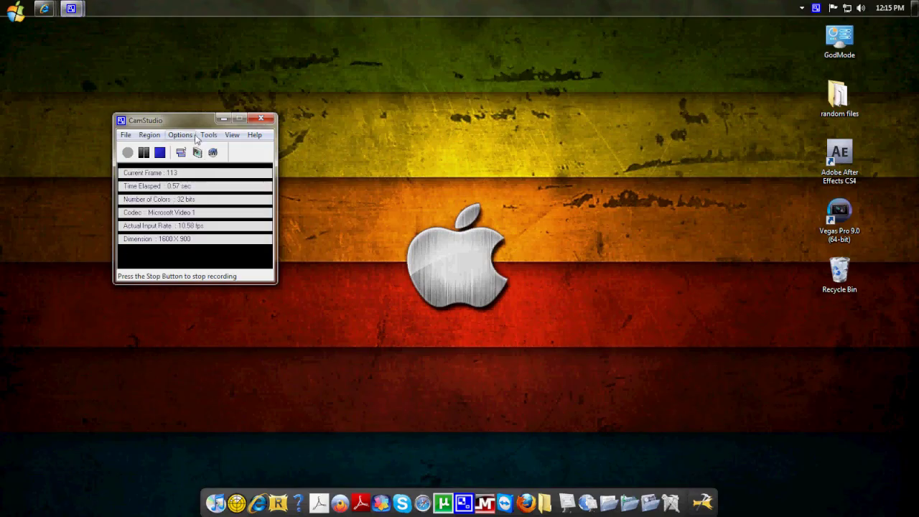
Minimize the screen recorder and open the 'xbox 360 mods' folder from the dock
click(223, 119)
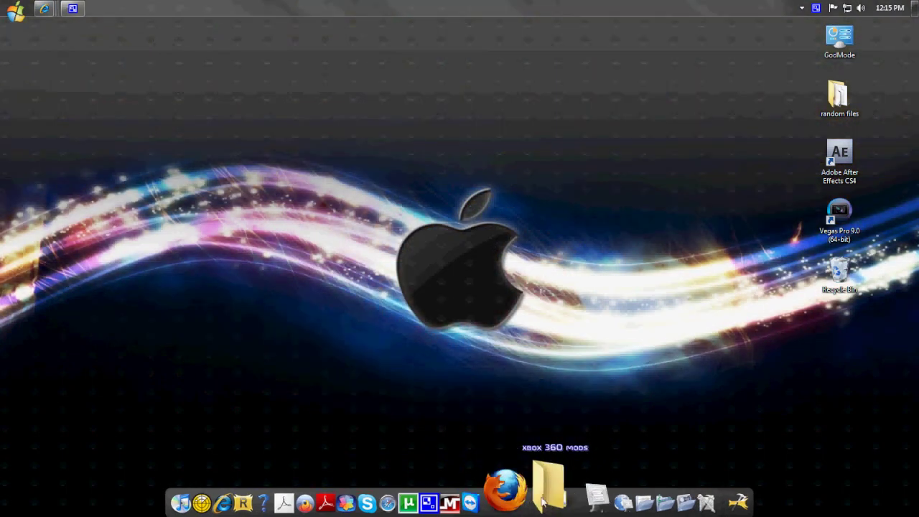
click(548, 488)
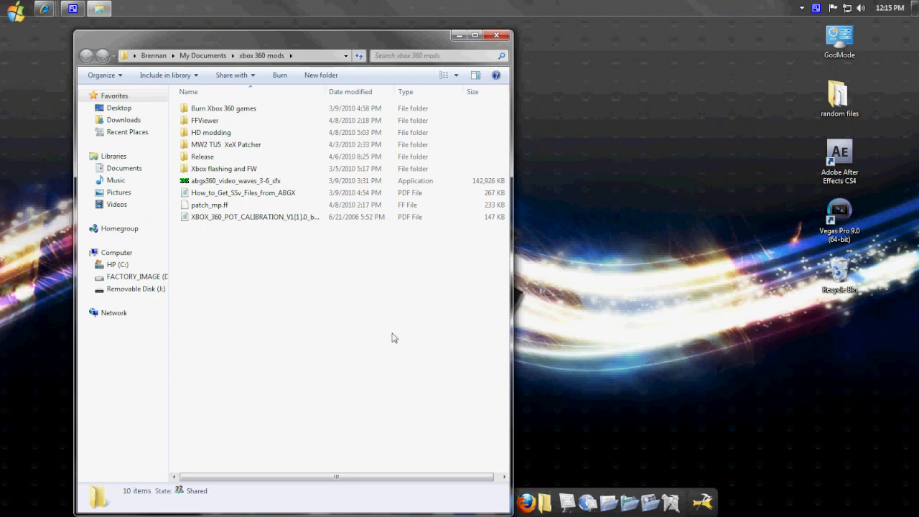
Go through HD modding and Usb xplorer to launch USBXTAFGUI (Usb Xtaf Xplorer)
drag(390, 39, 427, 33)
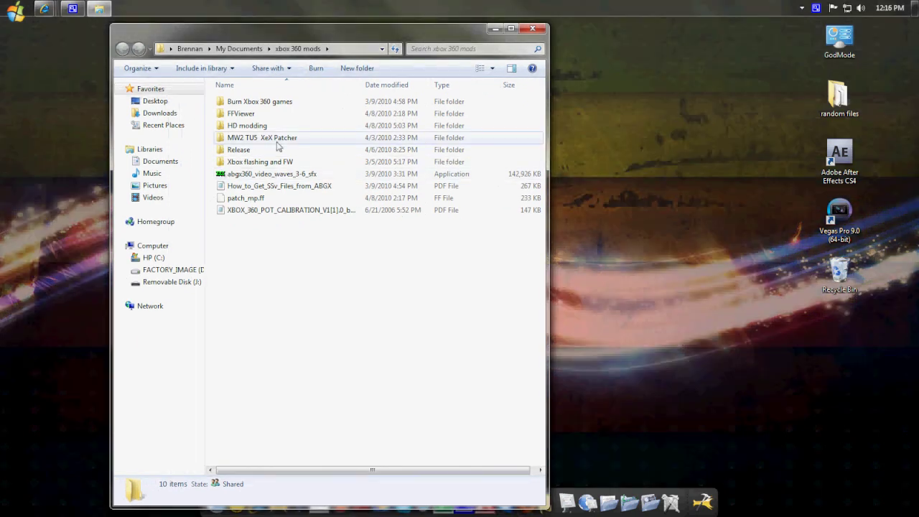
mouse_move(246, 126)
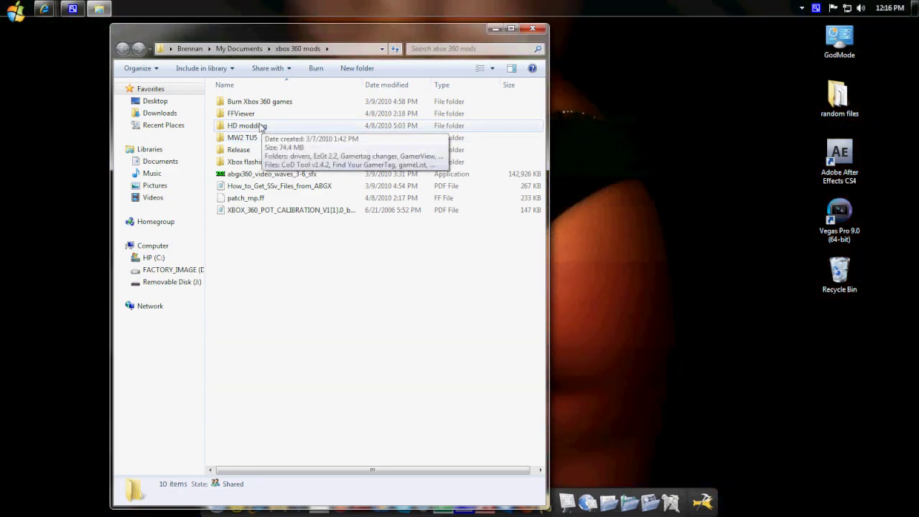
double_click(261, 127)
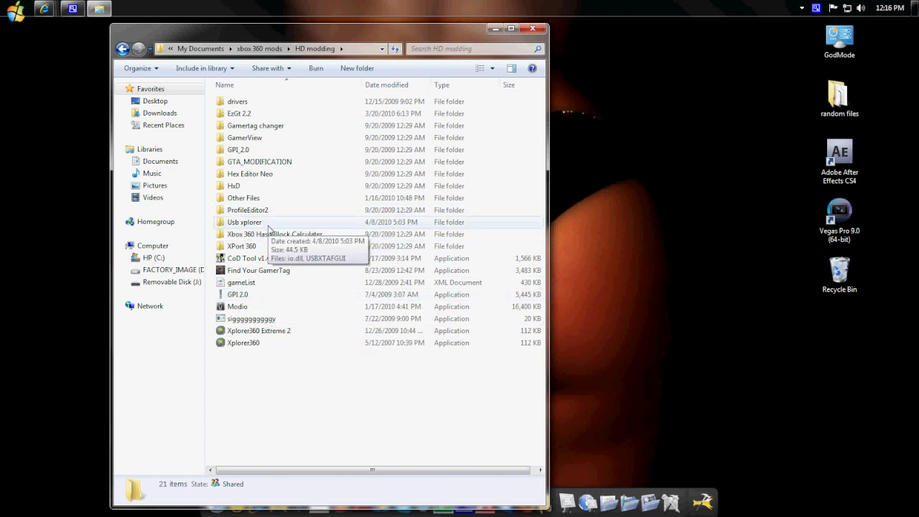
double_click(267, 229)
double_click(244, 113)
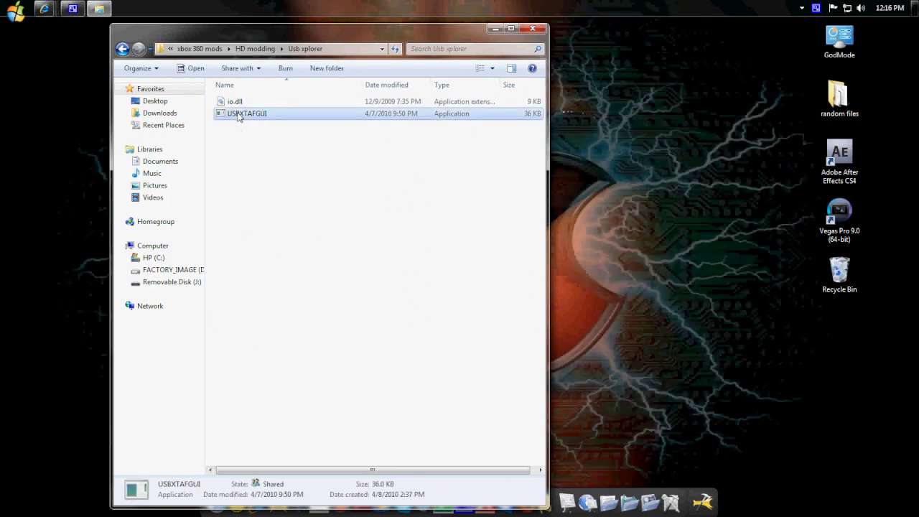
Open the connected USB device in Usb Xtaf Xplorer
click(496, 29)
drag(90, 56, 322, 147)
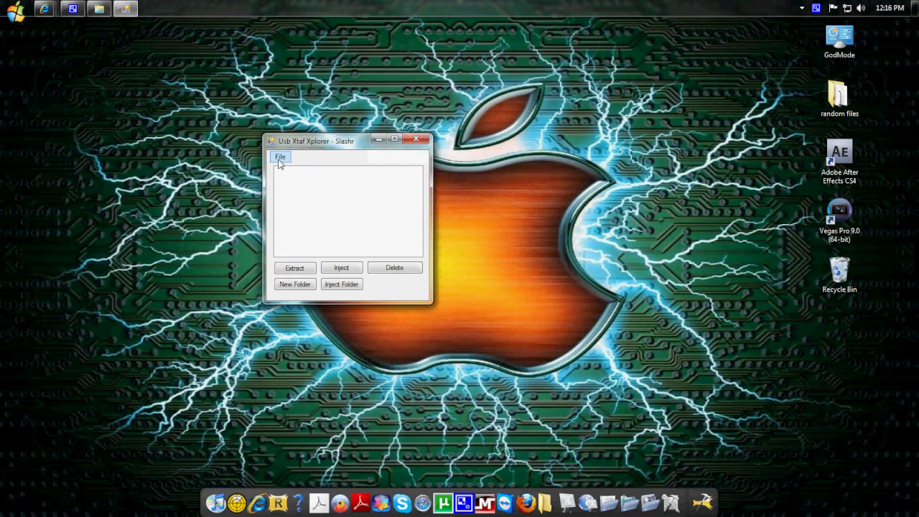
click(279, 158)
click(297, 171)
double_click(296, 171)
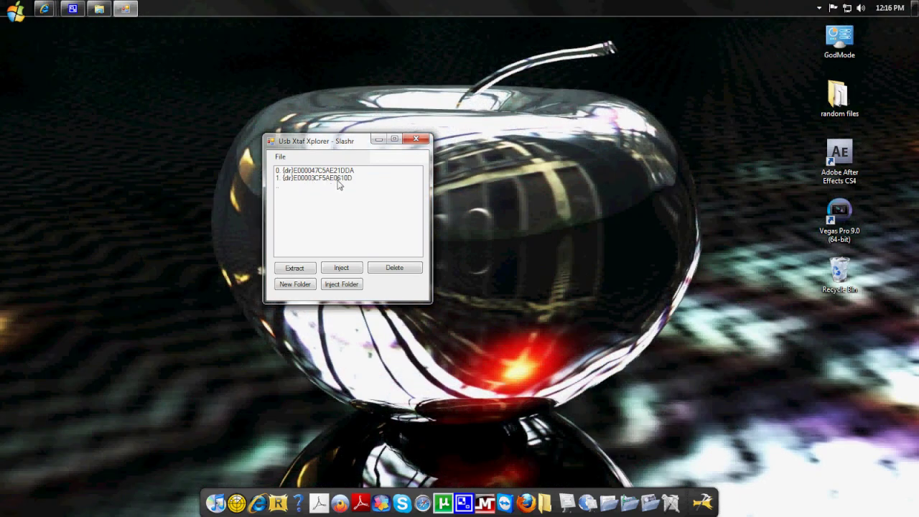
Browse to E00003CF5AE0610D > FFFE07D1 > 00010000 and select the profile file
click(339, 179)
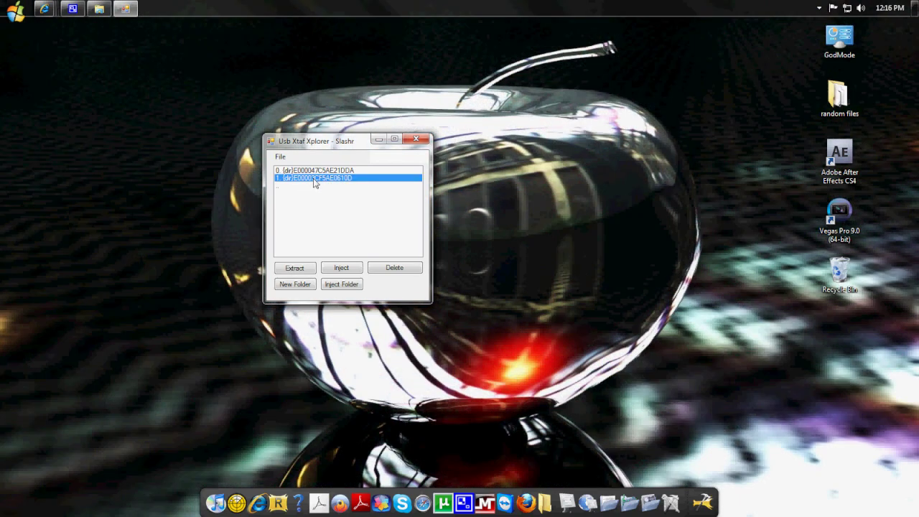
double_click(313, 178)
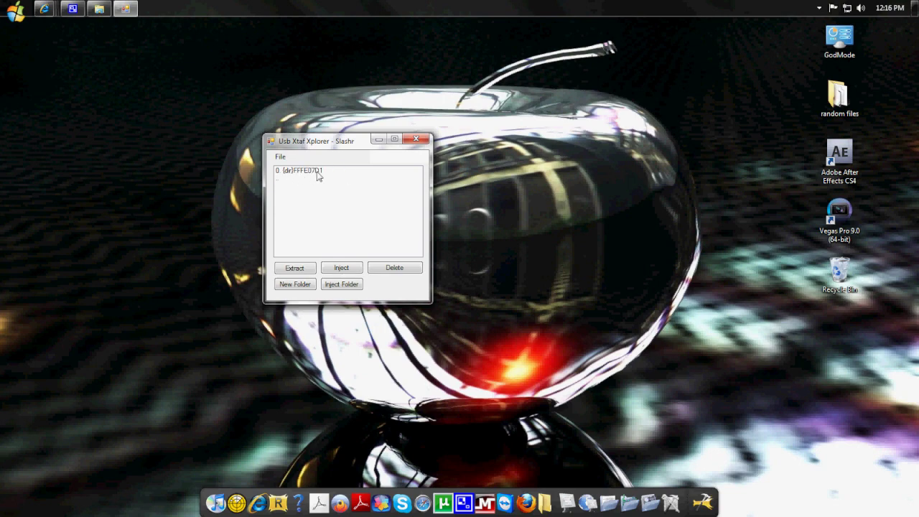
double_click(316, 178)
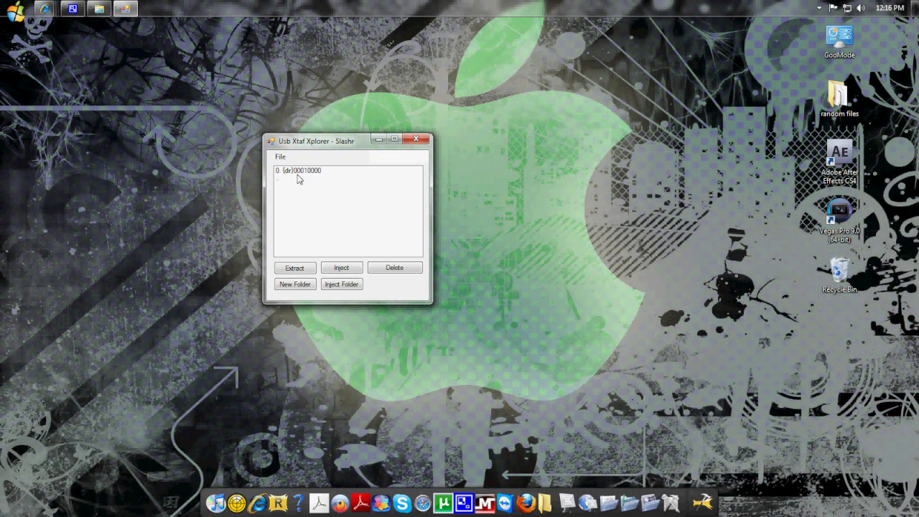
double_click(303, 173)
click(305, 173)
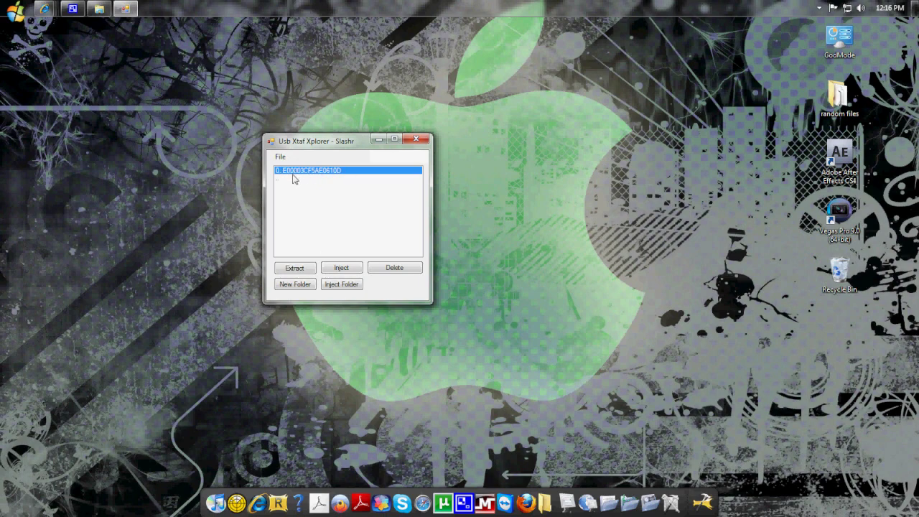
Extract the profile file to the Desktop and minimize Usb Xtaf Xplorer
click(303, 269)
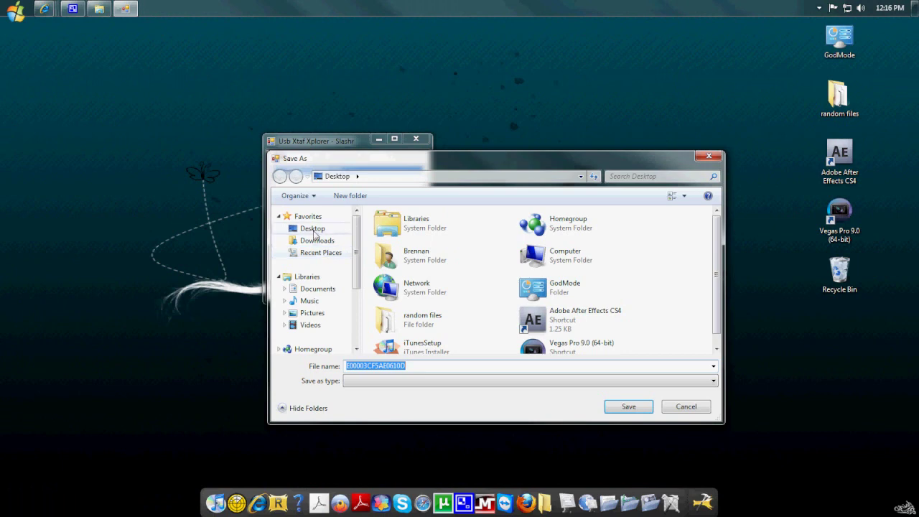
click(314, 229)
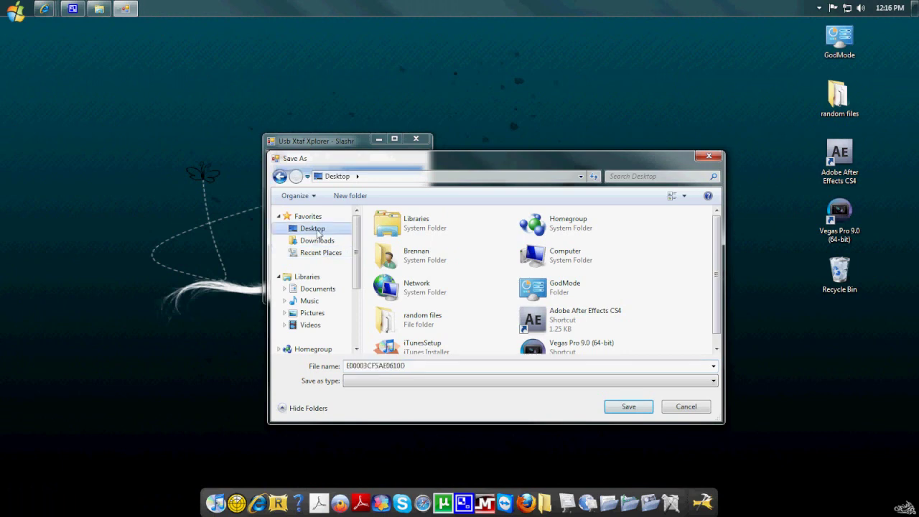
click(629, 406)
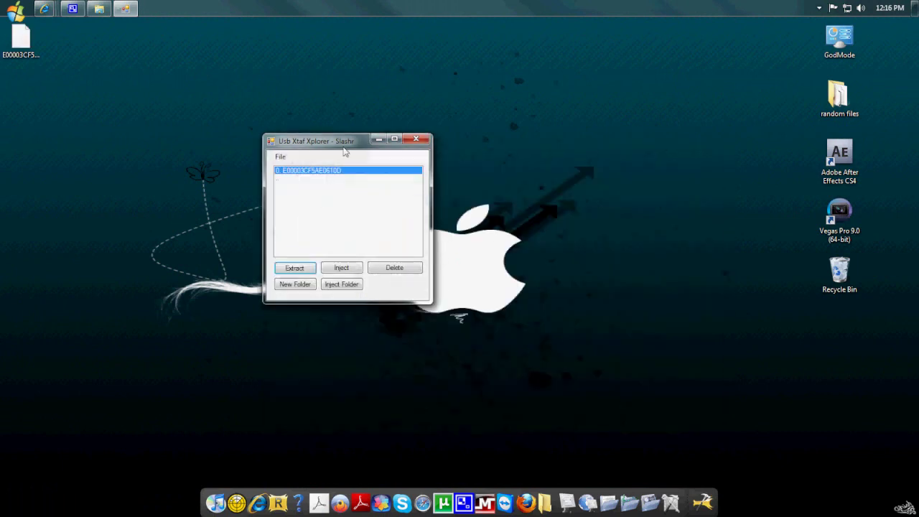
click(380, 137)
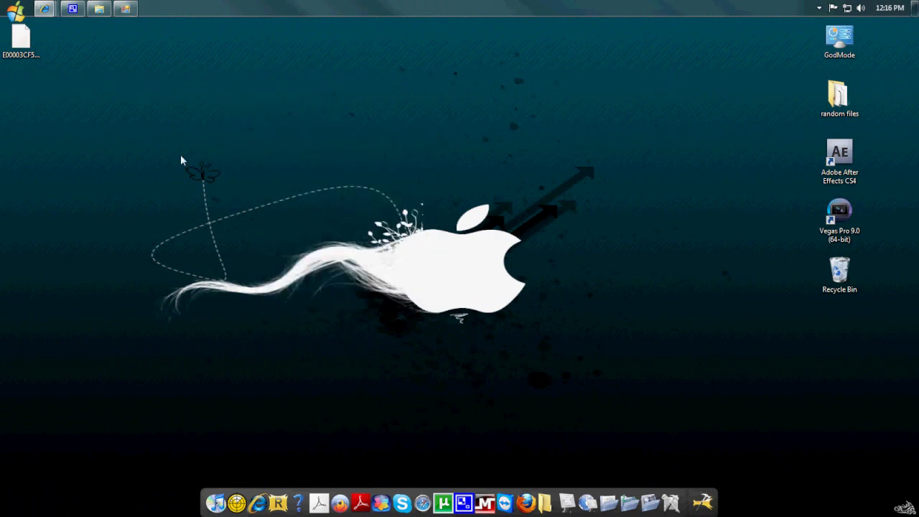
Return to HD modding and launch EzGt 2.2 from its folder
click(99, 8)
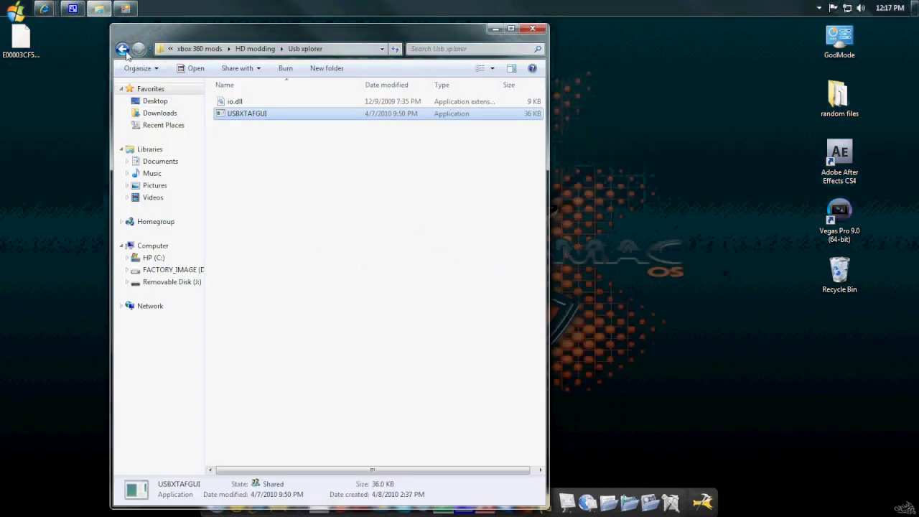
click(123, 49)
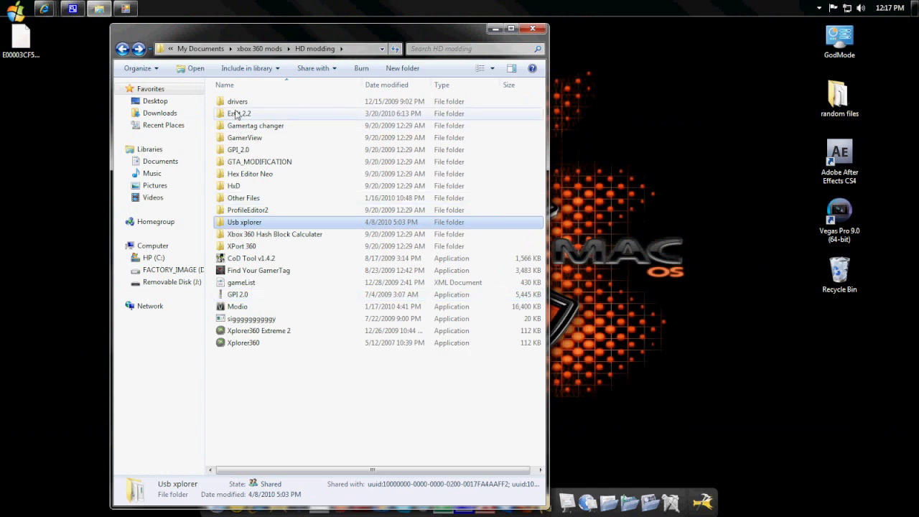
double_click(238, 115)
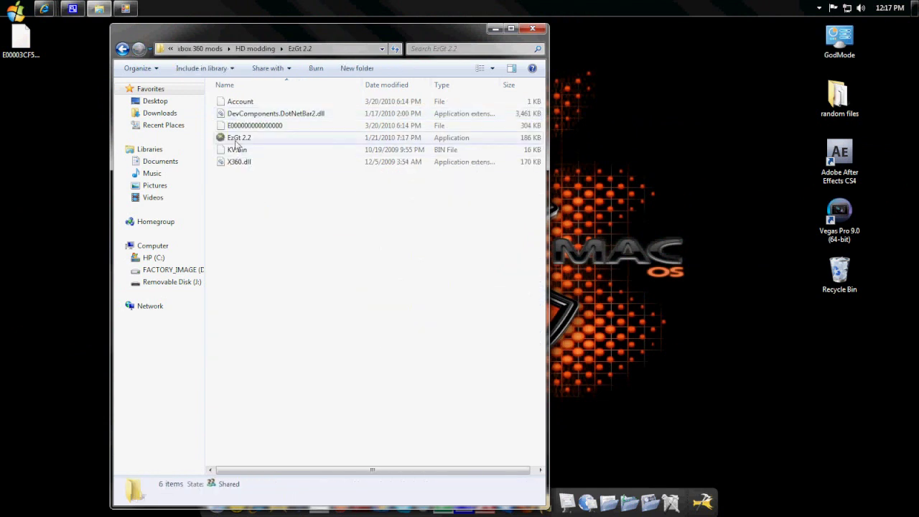
click(237, 139)
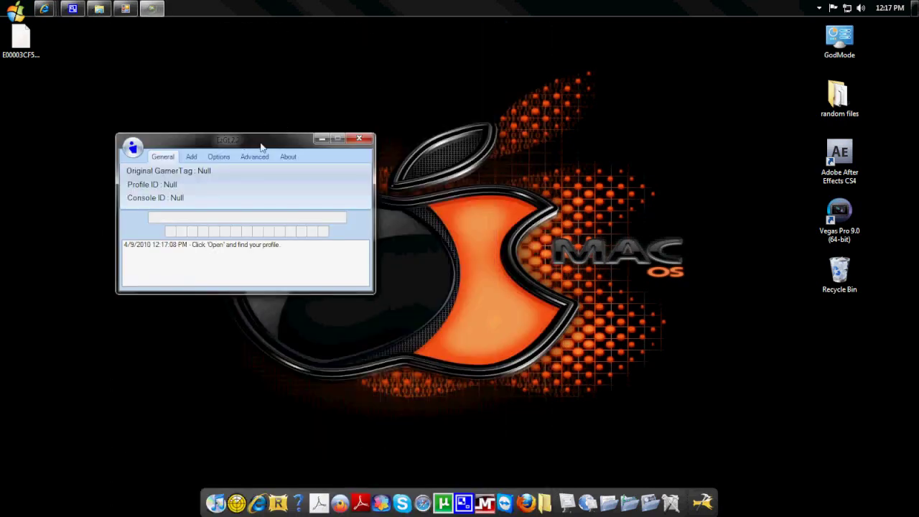
Load the extracted E00003CF5AE0610D profile into EzGt
drag(261, 146, 331, 143)
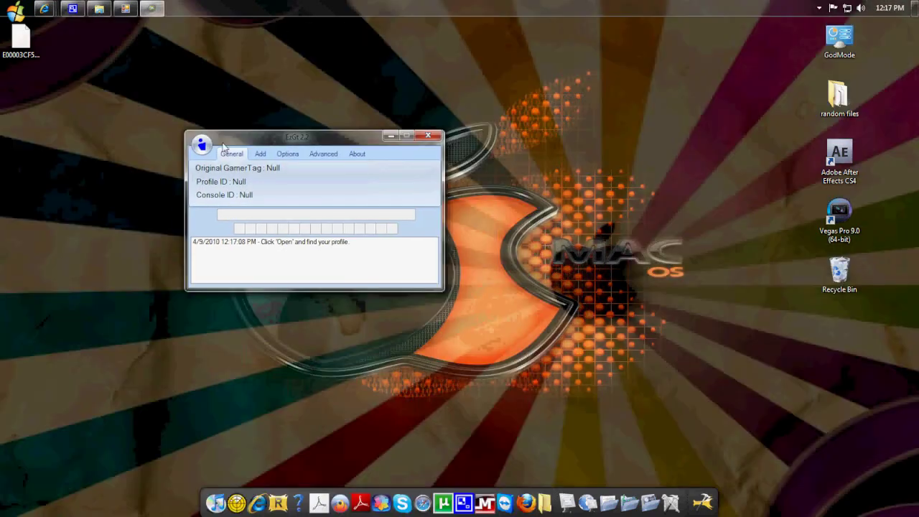
click(202, 146)
click(219, 163)
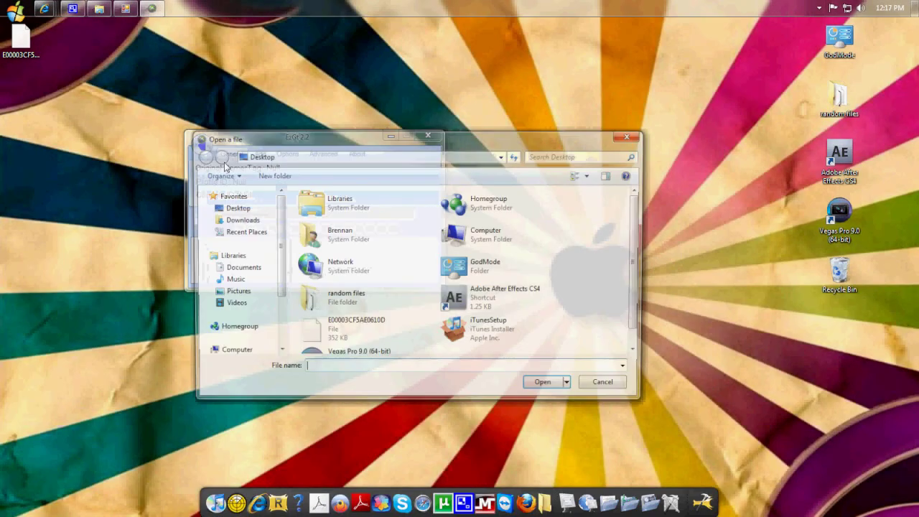
click(338, 331)
click(544, 386)
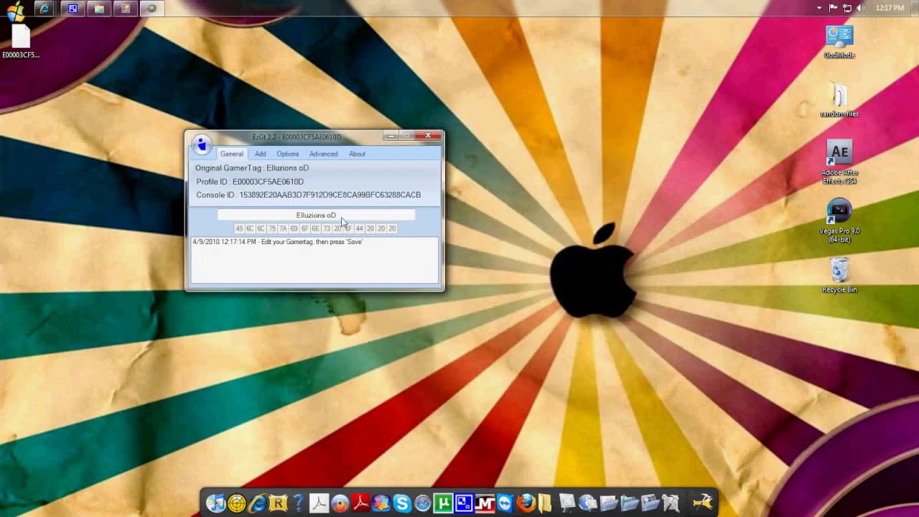
Replace gamertag 'Elluzions oD' with ^2Mod^6Me^1Up using green, magenta and red codes
drag(334, 220, 295, 218)
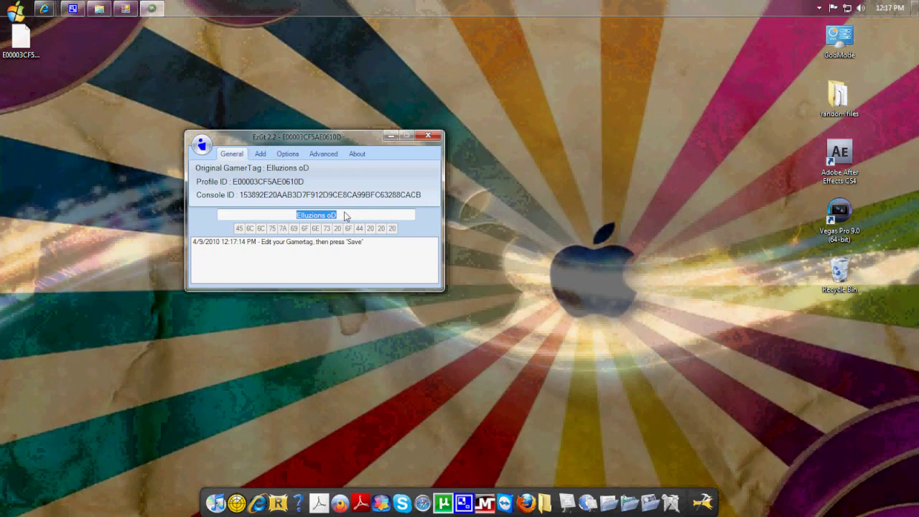
key(BackSpace)
text(Mod)
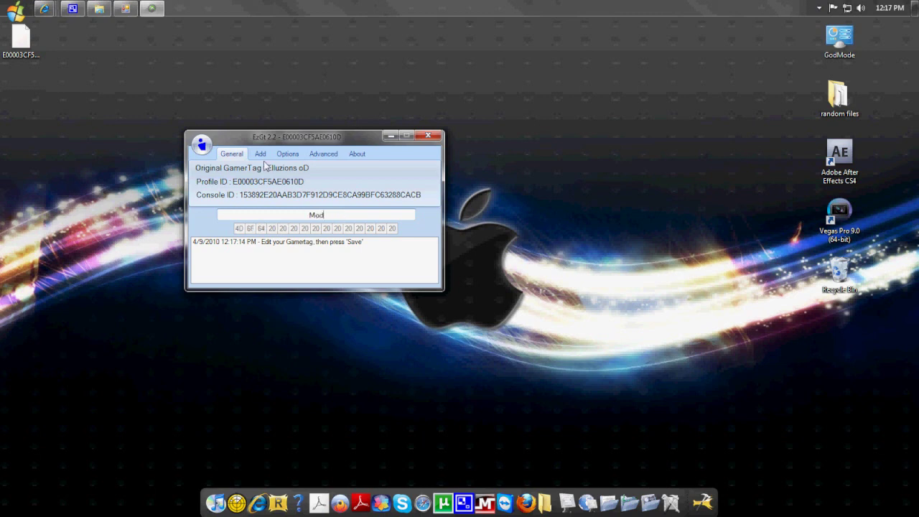
click(261, 155)
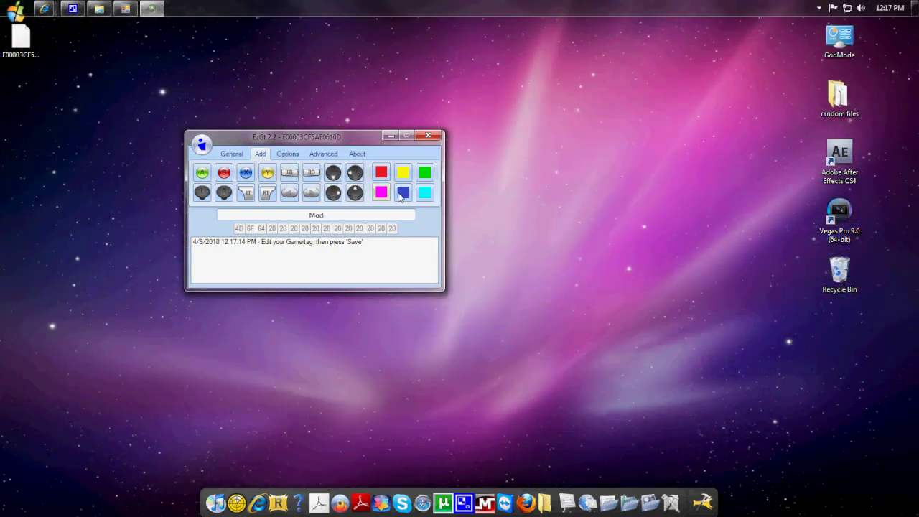
click(424, 174)
click(387, 191)
text(Me)
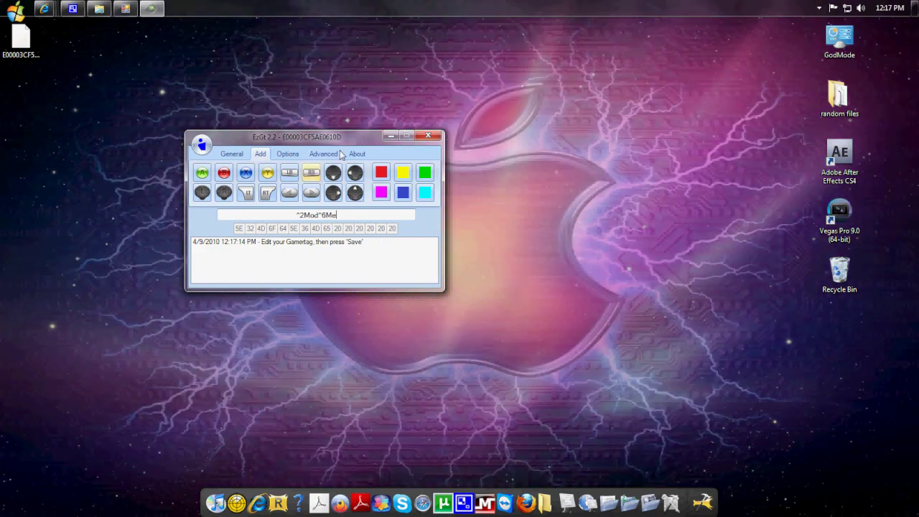
click(382, 174)
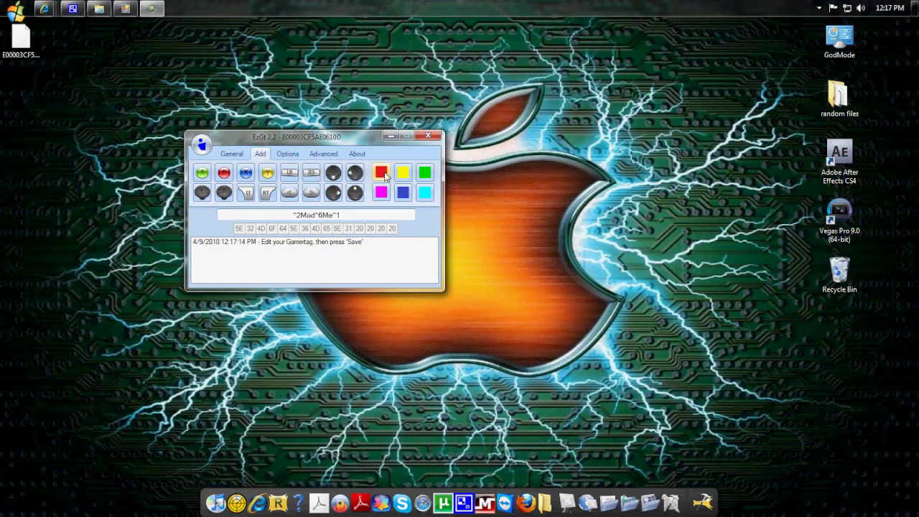
text(Up)
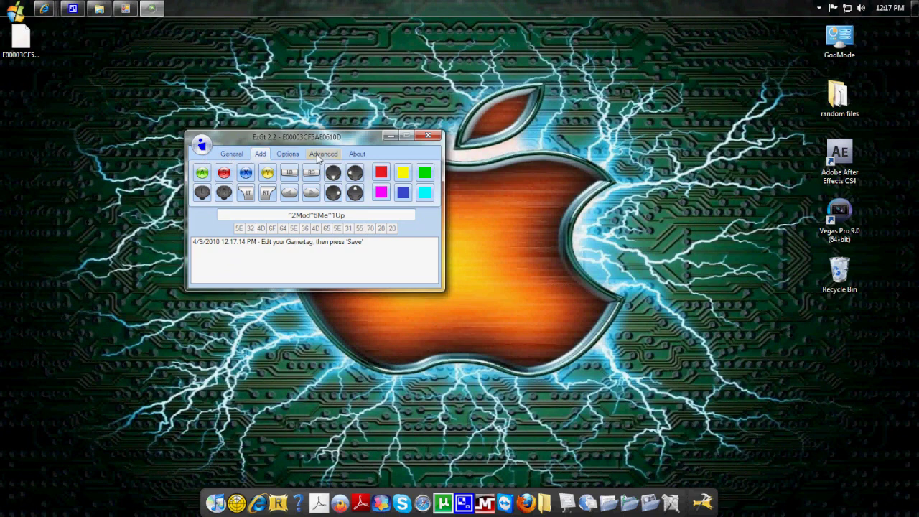
Set the Modded Profile Number to 7 in EzGt's options
click(283, 154)
click(331, 155)
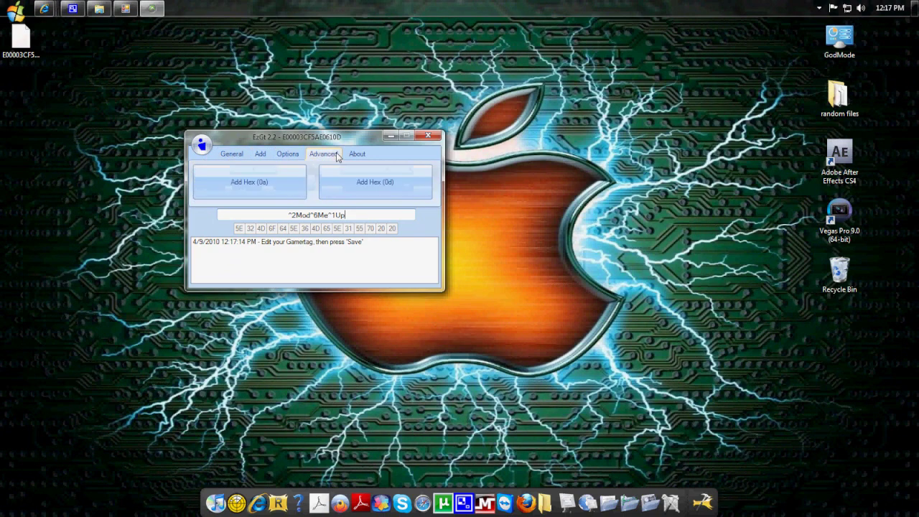
click(289, 156)
click(406, 186)
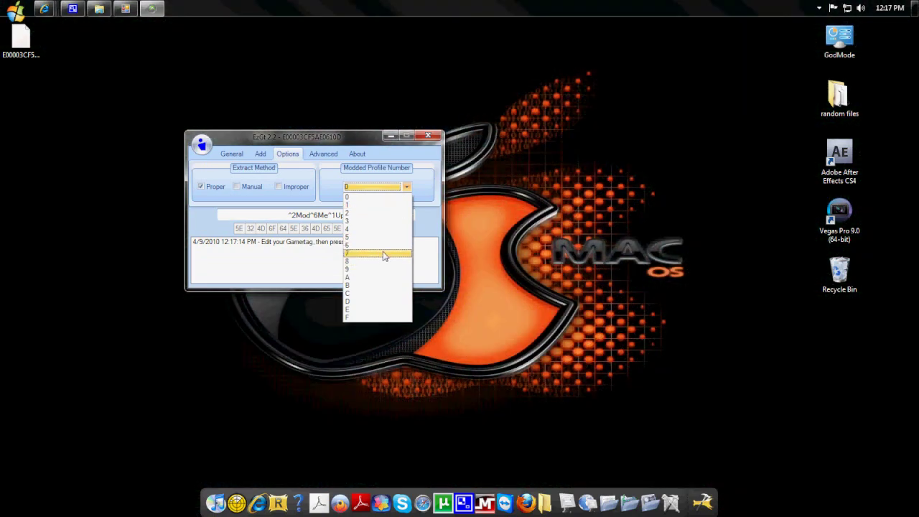
click(384, 253)
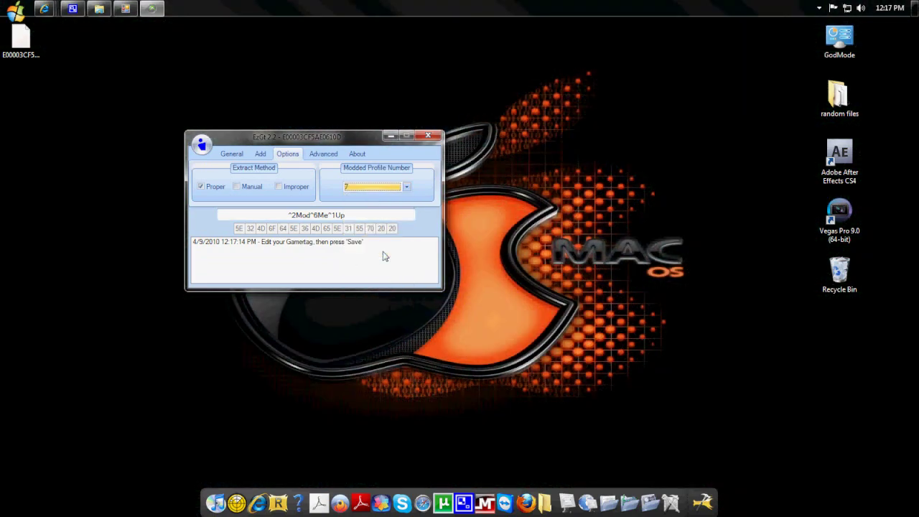
click(229, 155)
Save the modded profile to the Desktop
click(202, 146)
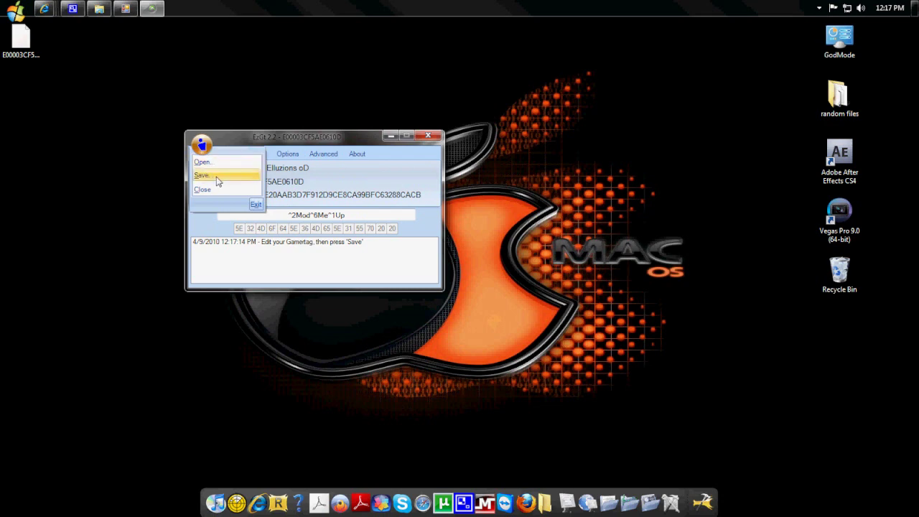
click(203, 175)
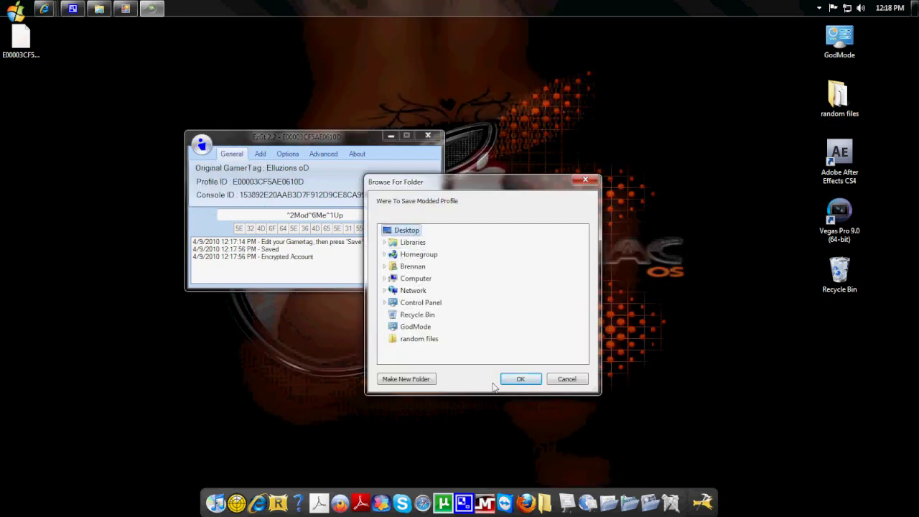
click(517, 378)
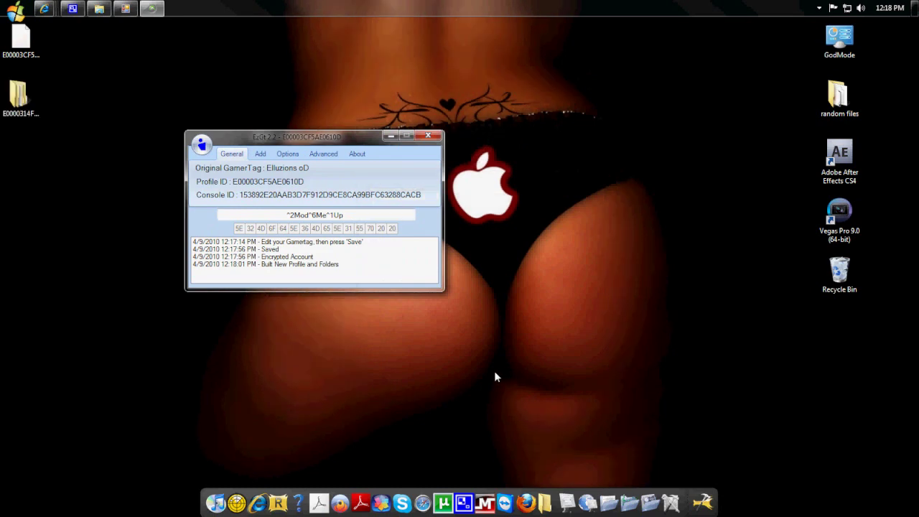
Close EzGt, recycle the original E00003CF5AE0610D file, and centre the new profile folder
click(428, 136)
drag(18, 93, 145, 220)
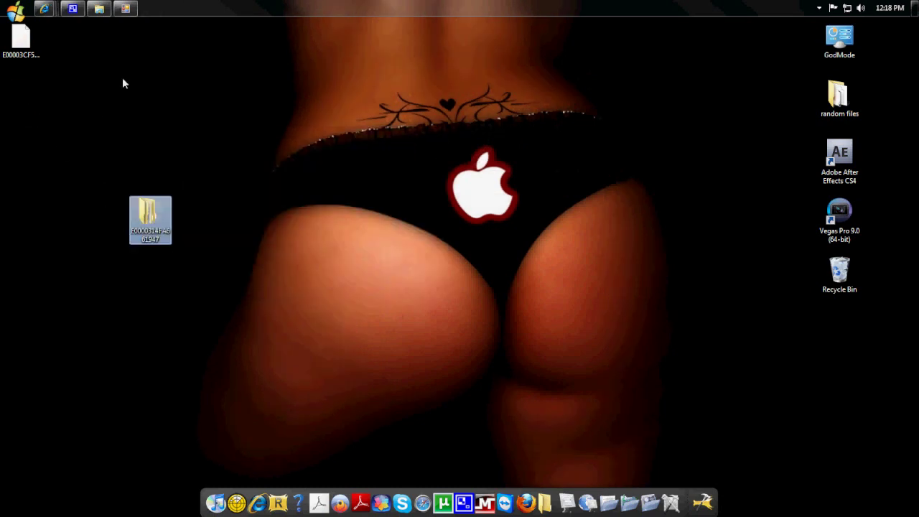
drag(20, 39, 839, 273)
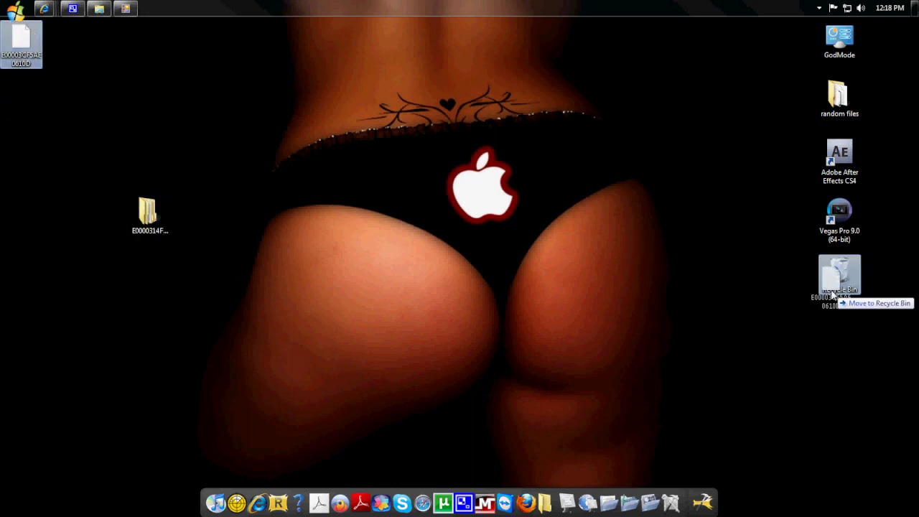
drag(152, 219, 267, 230)
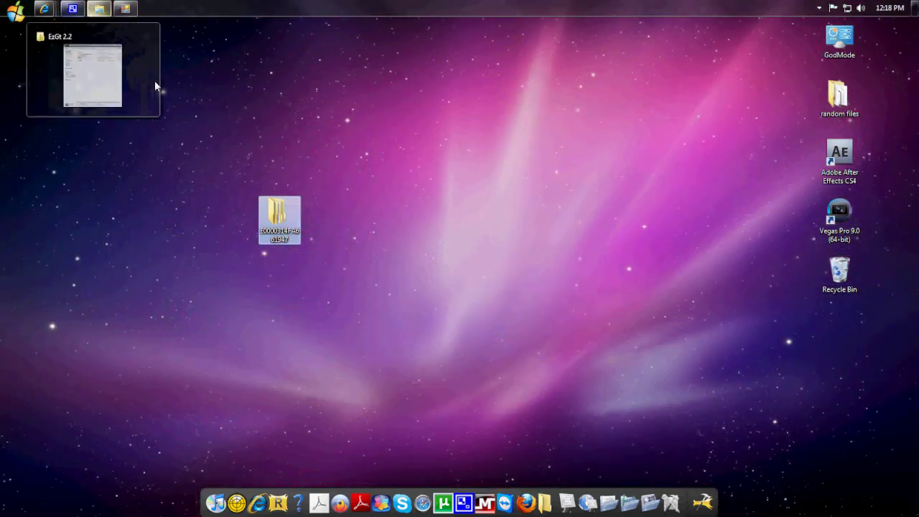
Launch Modio from HD modding, close the folder window, and dismiss Modio's chat panel
click(120, 30)
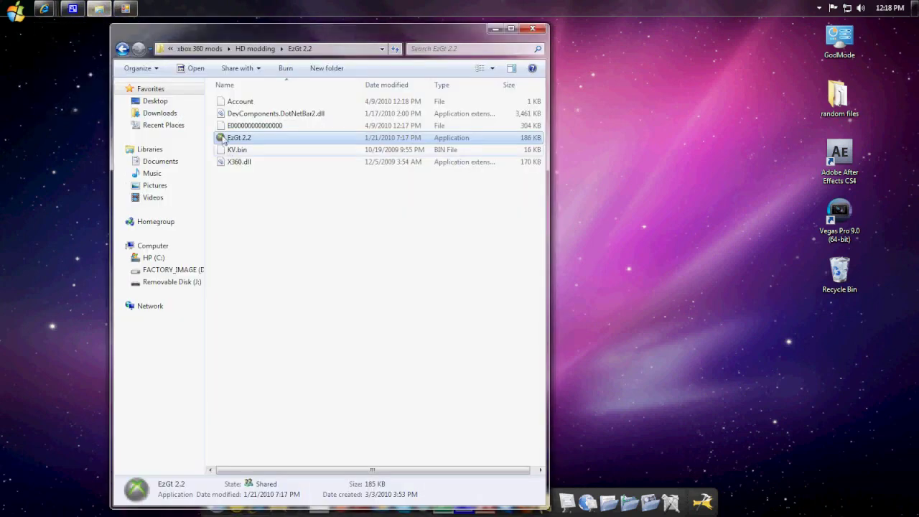
click(123, 48)
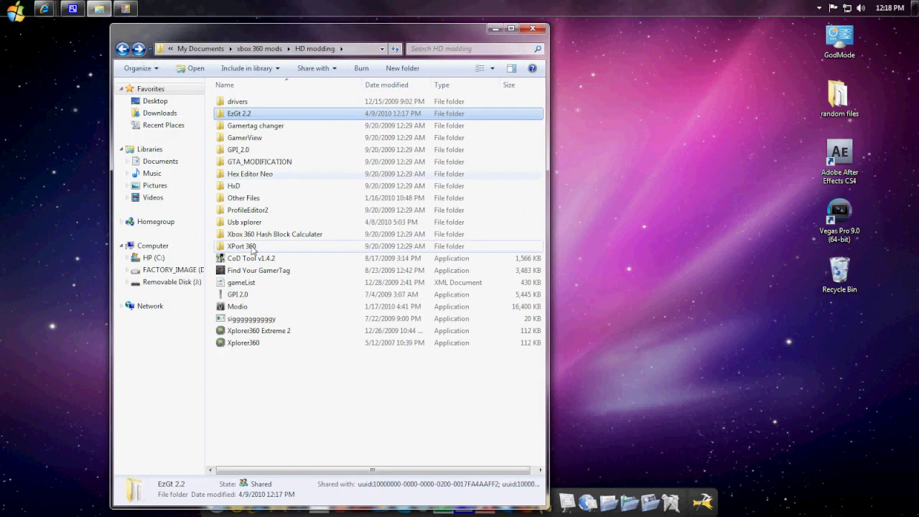
double_click(258, 307)
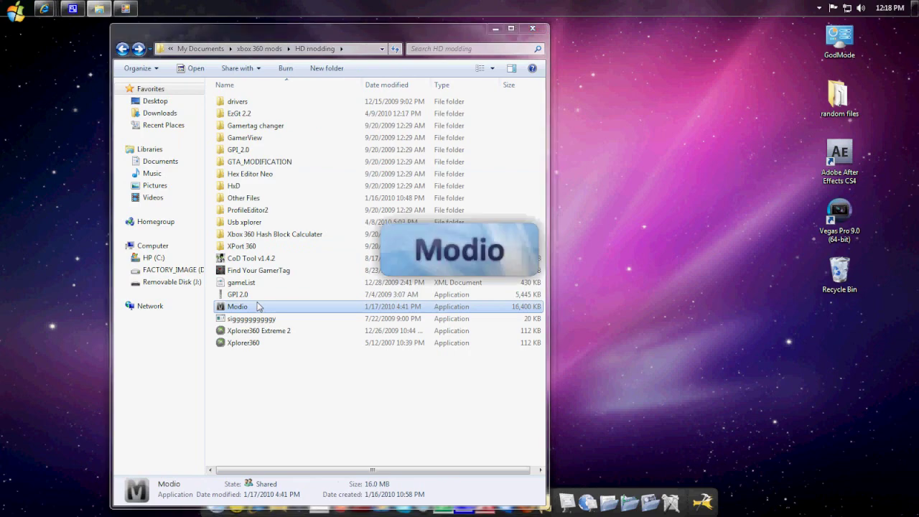
click(532, 28)
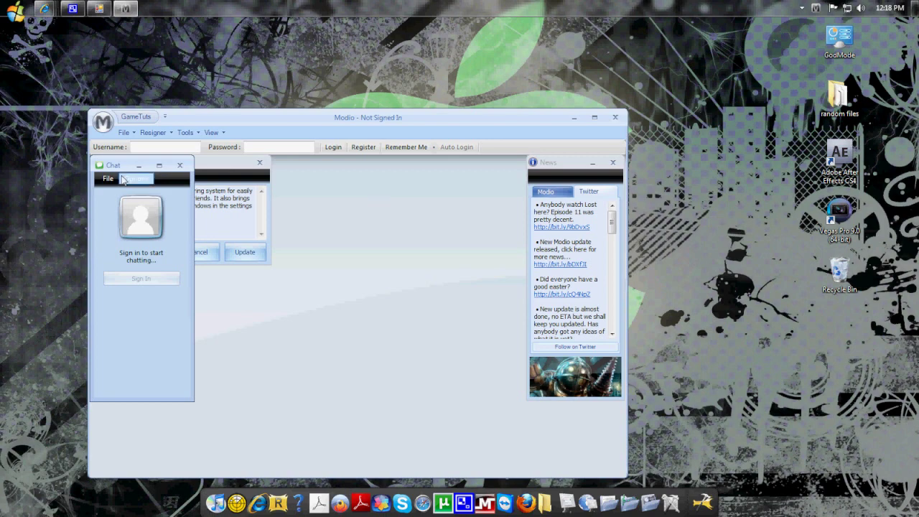
click(180, 166)
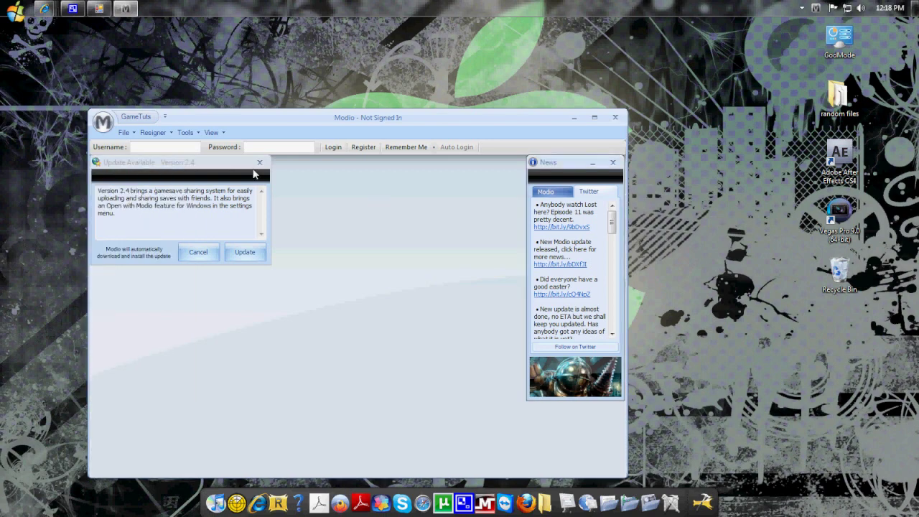
Dismiss Modio's update notice and move Modio aside to reveal the profile folder
click(259, 163)
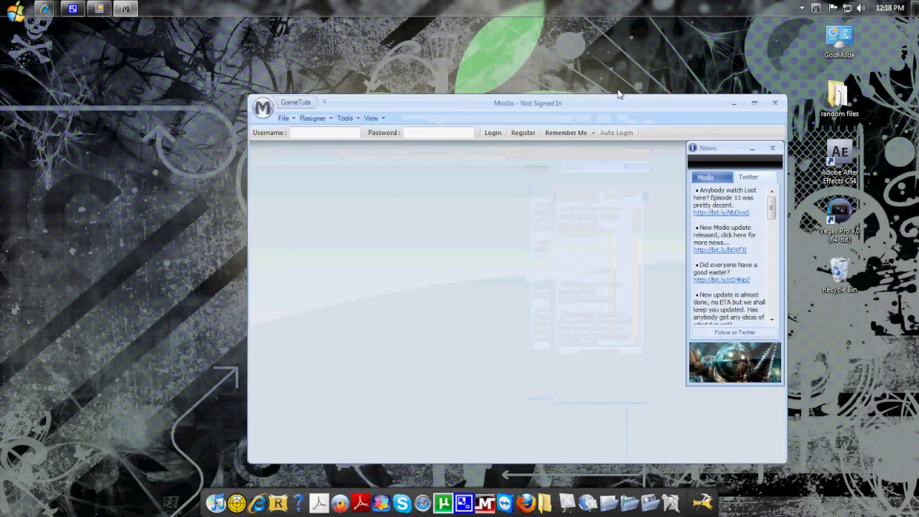
drag(443, 131, 633, 84)
drag(270, 212, 150, 212)
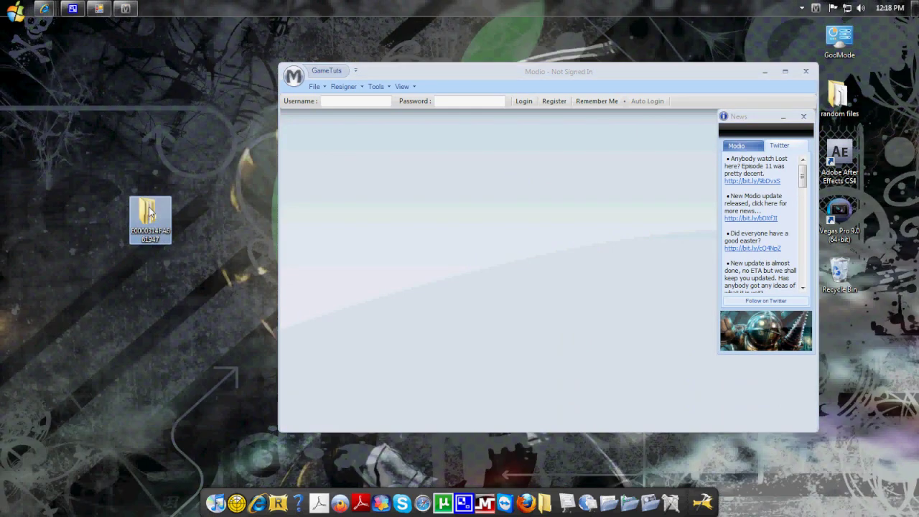
Open the new profile's 00010000 folder and drag E0000314FA661947 into Modio
double_click(150, 212)
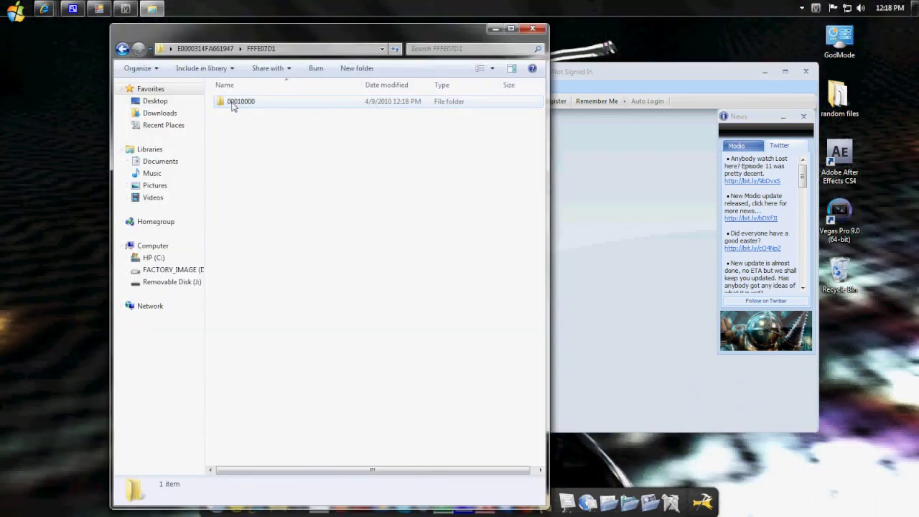
double_click(232, 103)
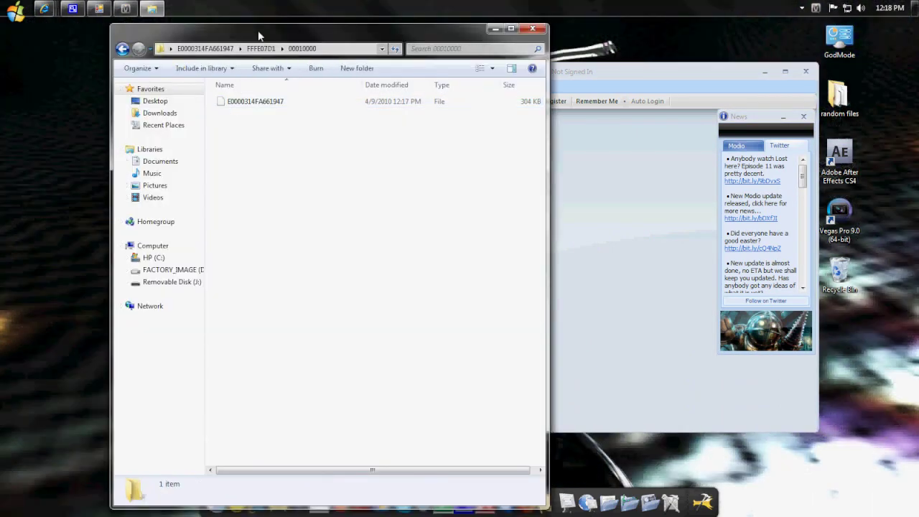
mouse_move(261, 33)
mouse_down()
mouse_move(97, 14)
mouse_move(96, 30)
mouse_up()
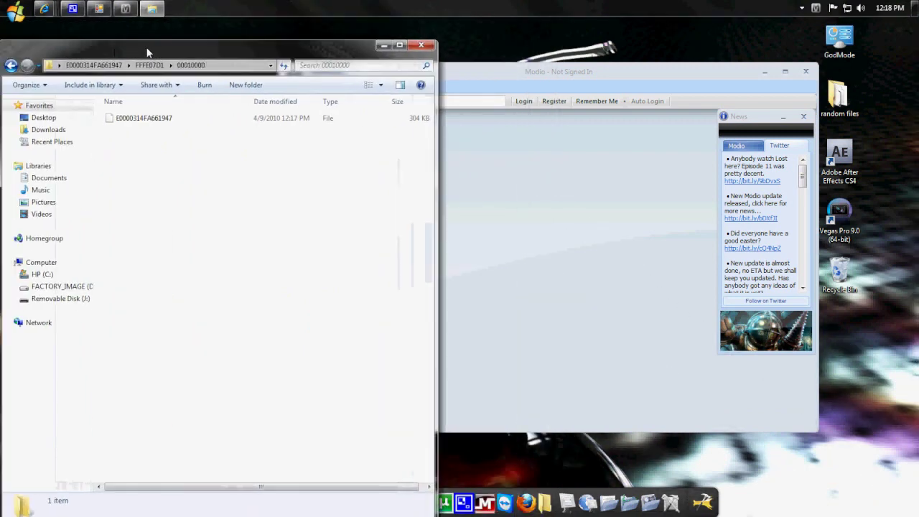
click(141, 124)
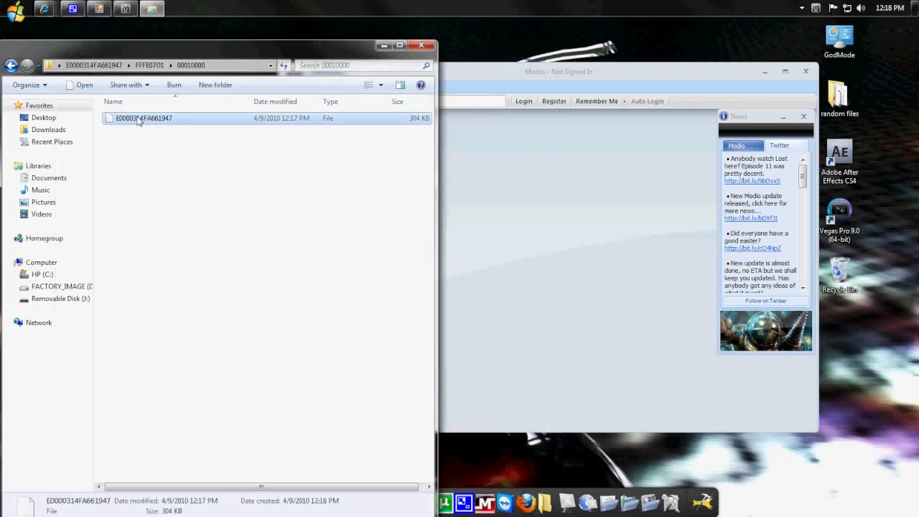
drag(139, 120, 534, 198)
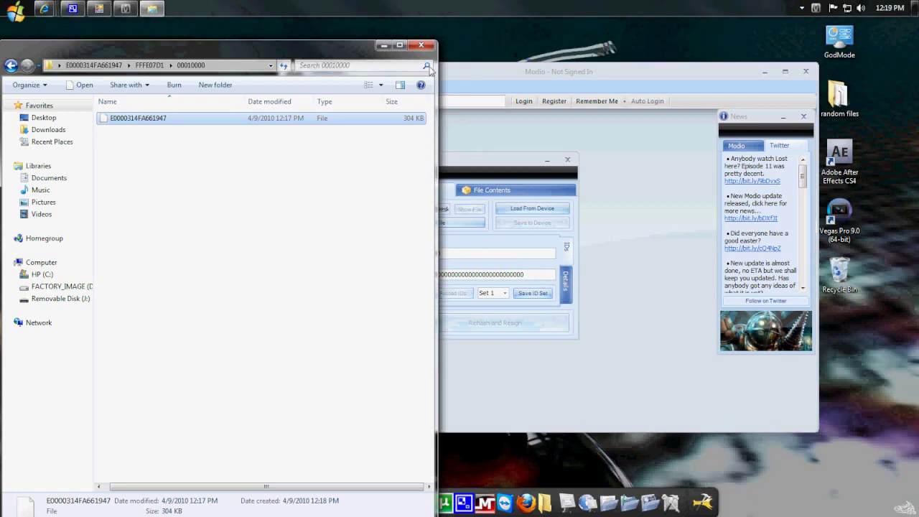
Rehash and resign the ^2Mod^6Me^1Up profile, close its window, and quit Modio
click(421, 45)
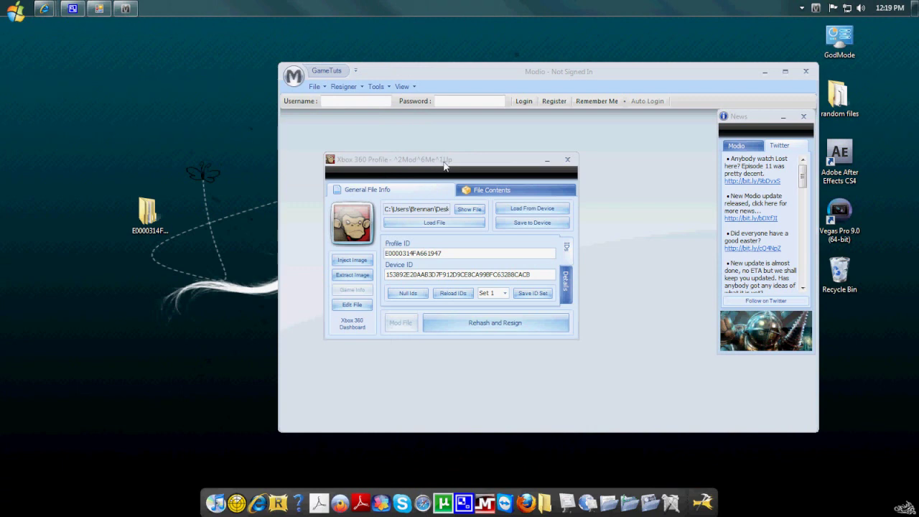
click(472, 324)
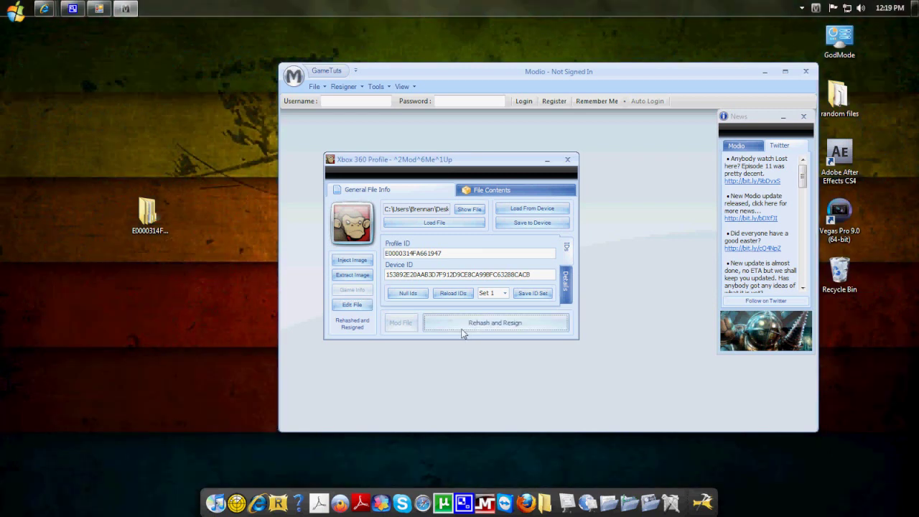
click(567, 158)
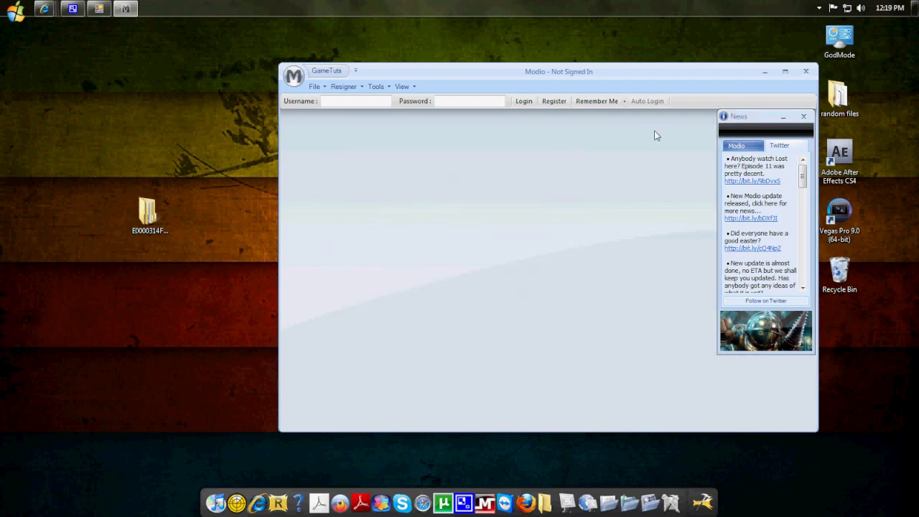
click(805, 71)
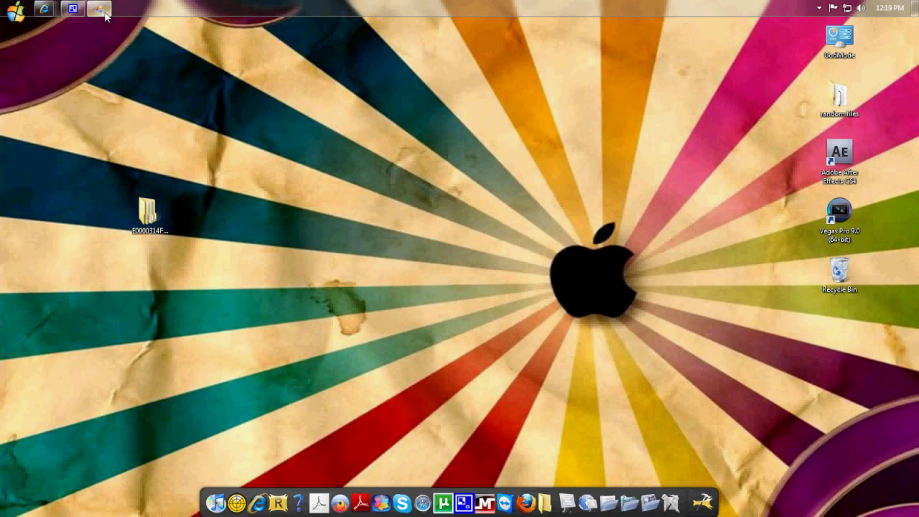
Try loading the USB device in Usb Xtaf Xplorer, then quit after the access error
click(99, 8)
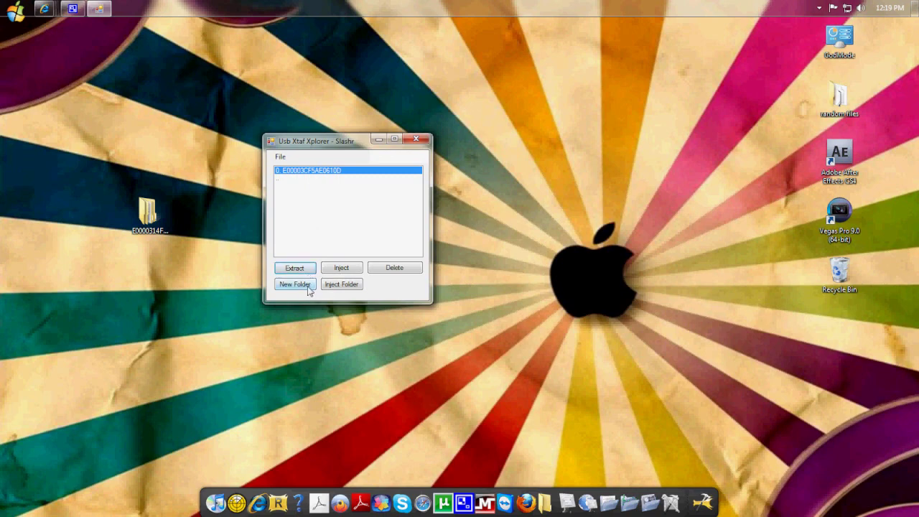
click(280, 157)
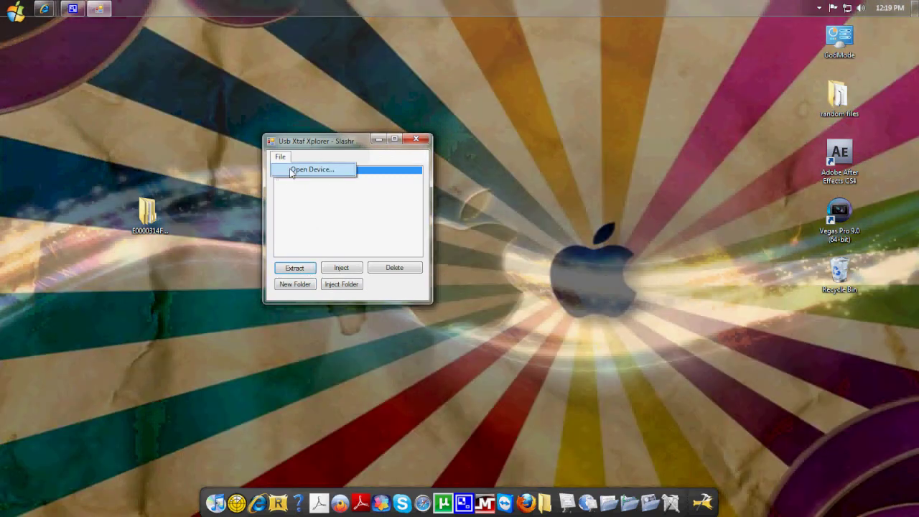
click(291, 170)
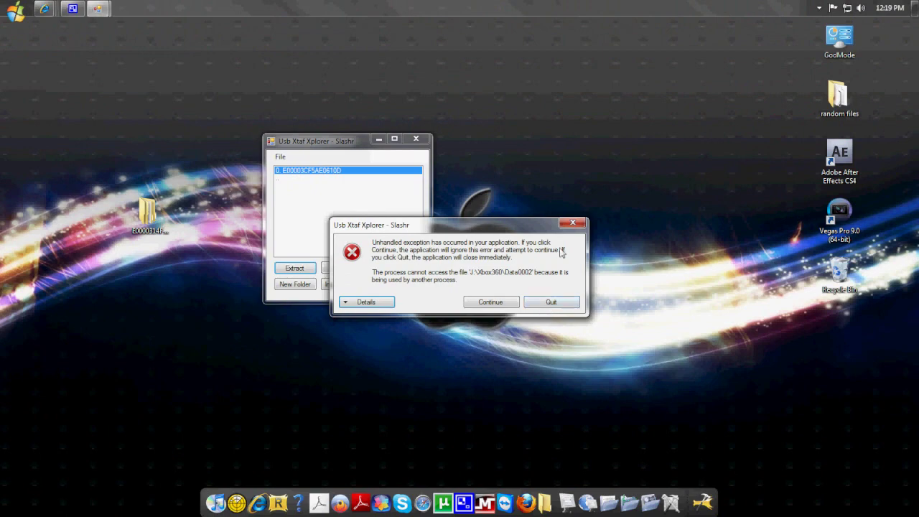
click(550, 302)
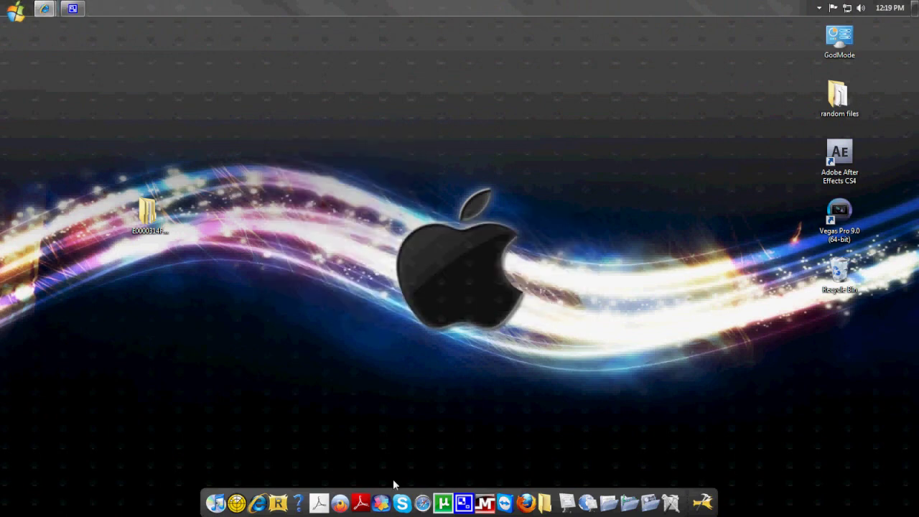
Relaunch USBXTAFGUI from xbox 360 mods > HD modding > Usb xplorer
click(528, 487)
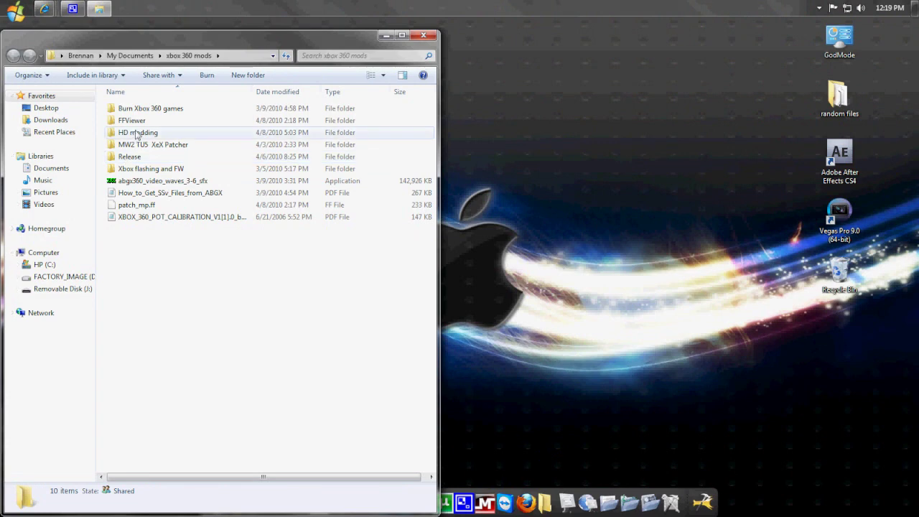
double_click(136, 135)
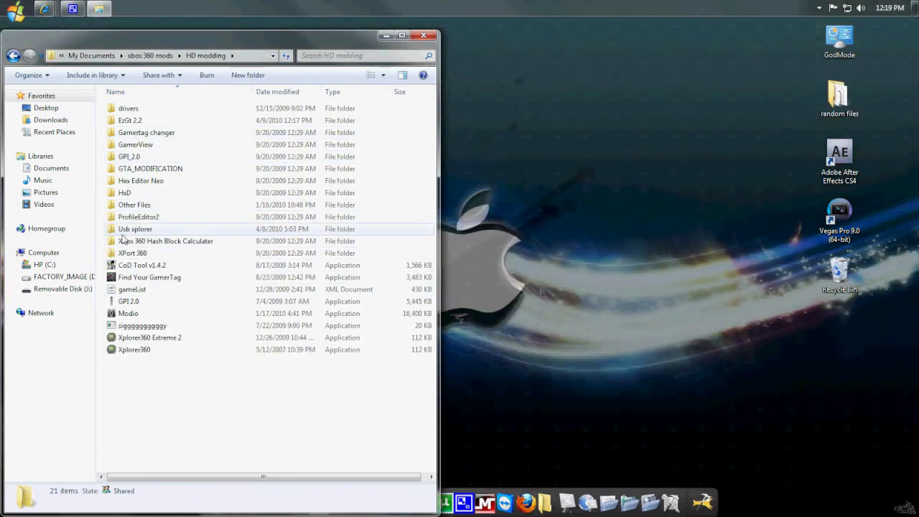
double_click(126, 230)
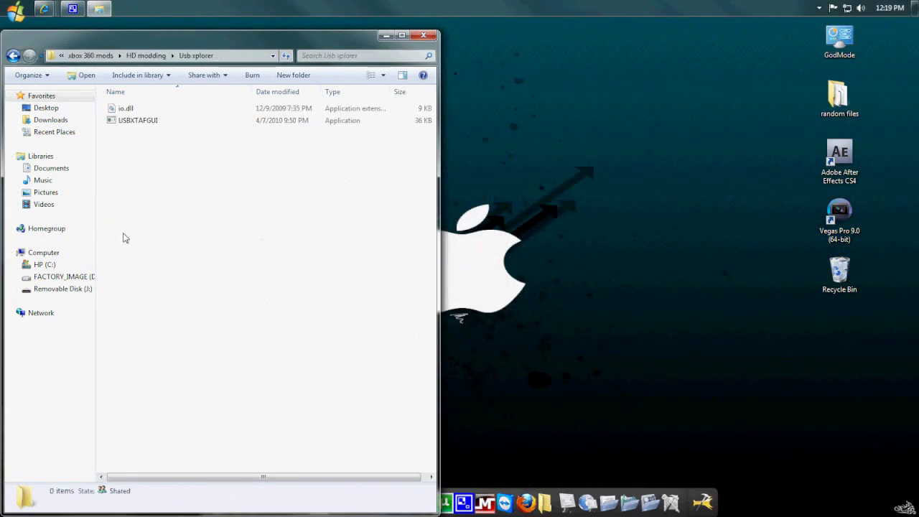
click(134, 122)
double_click(134, 122)
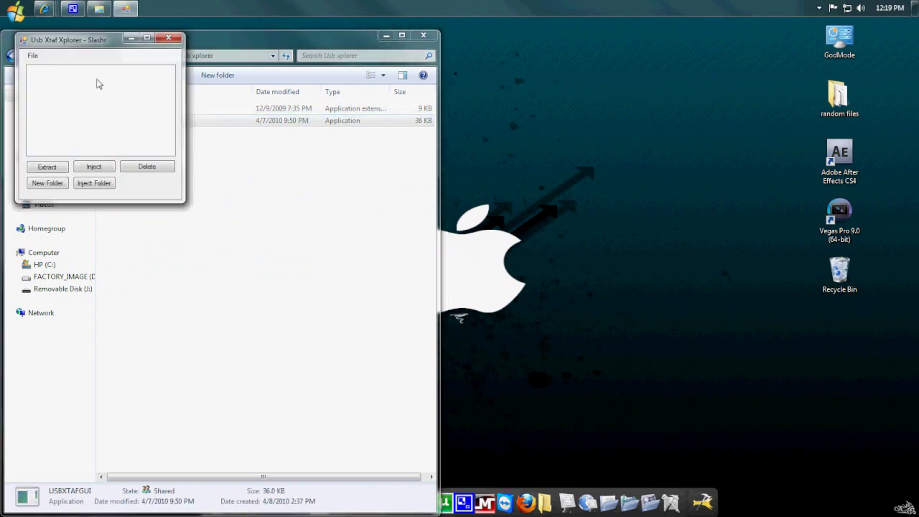
Load the USB device to list its two profile directories, and close Explorer
click(33, 56)
click(40, 68)
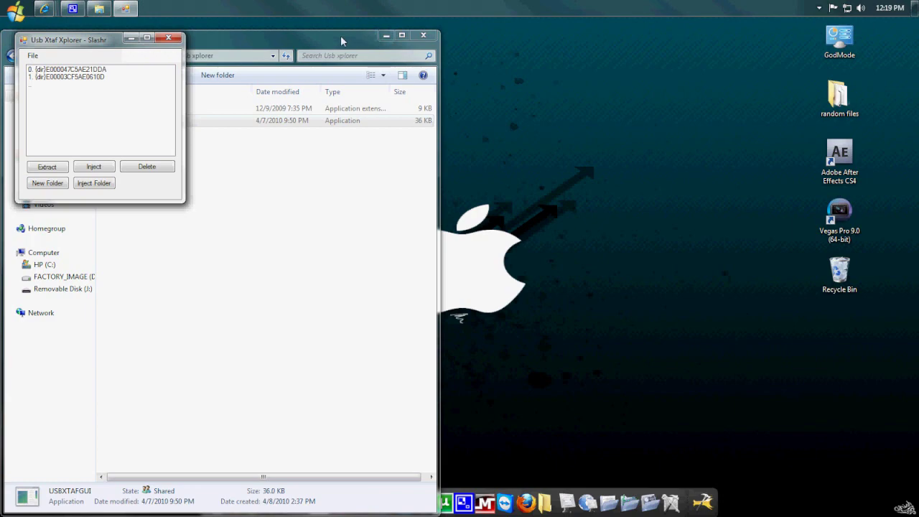
drag(343, 37, 466, 144)
click(488, 127)
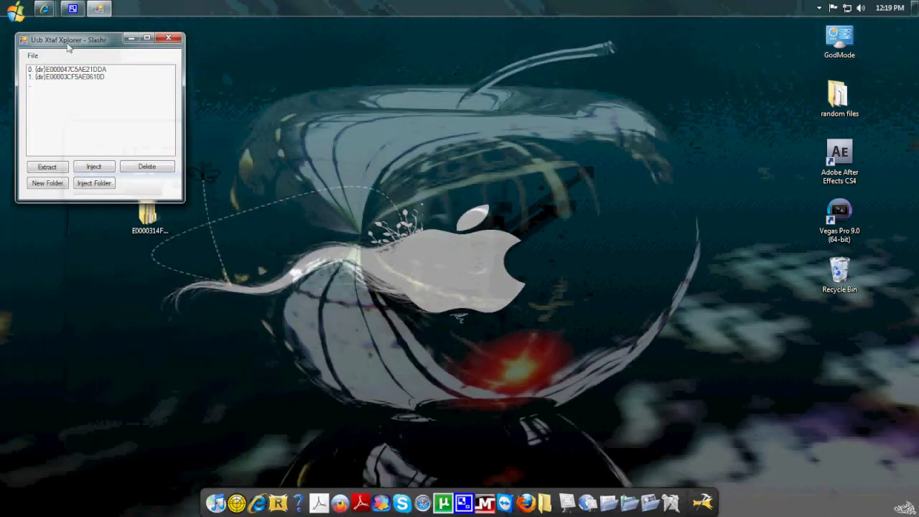
Attempt a single-file injection of E0000314FA661947, then cancel it
mouse_move(72, 39)
mouse_down()
mouse_move(247, 120)
mouse_move(430, 177)
mouse_up()
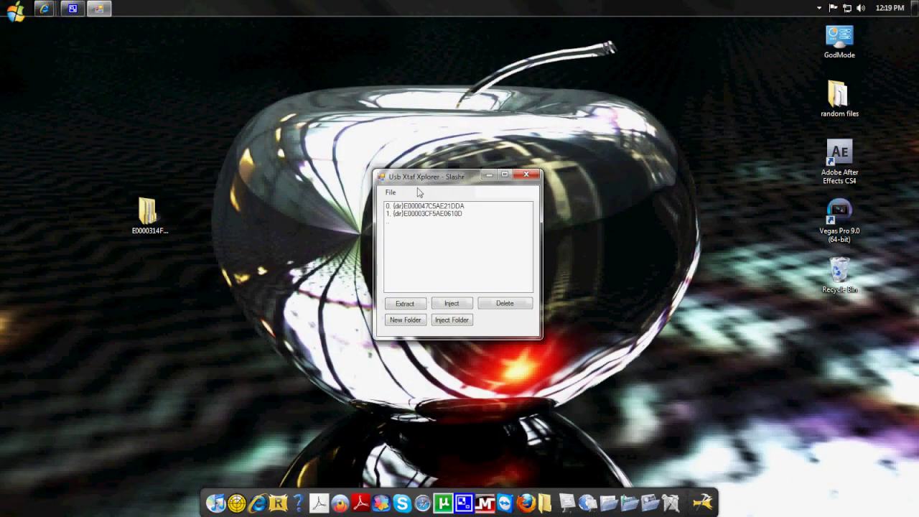
click(453, 304)
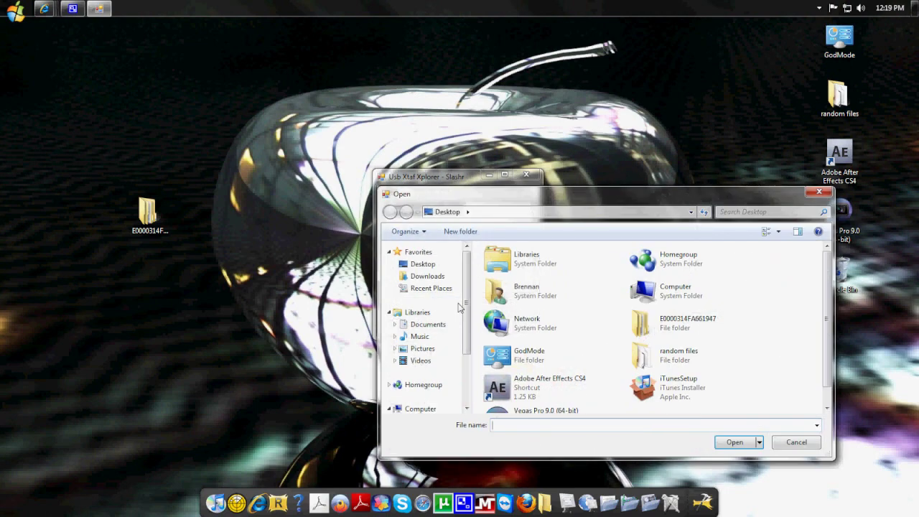
click(688, 323)
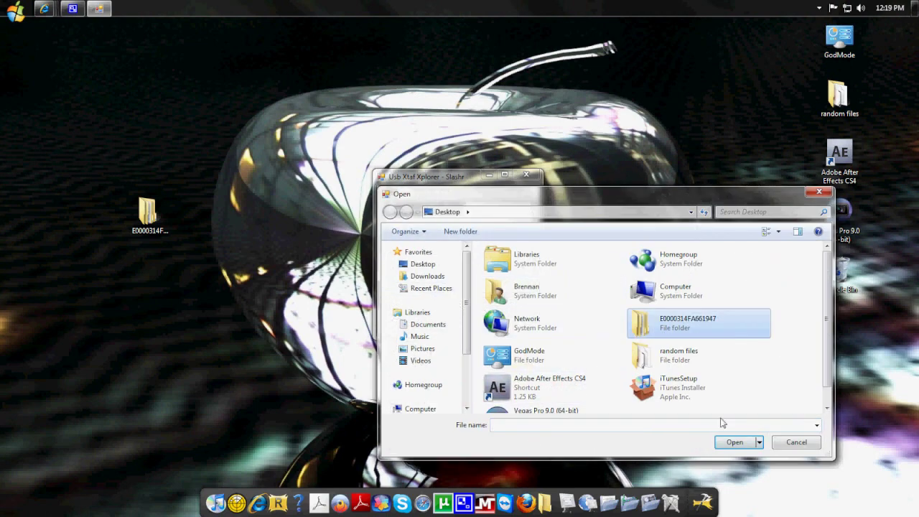
click(735, 442)
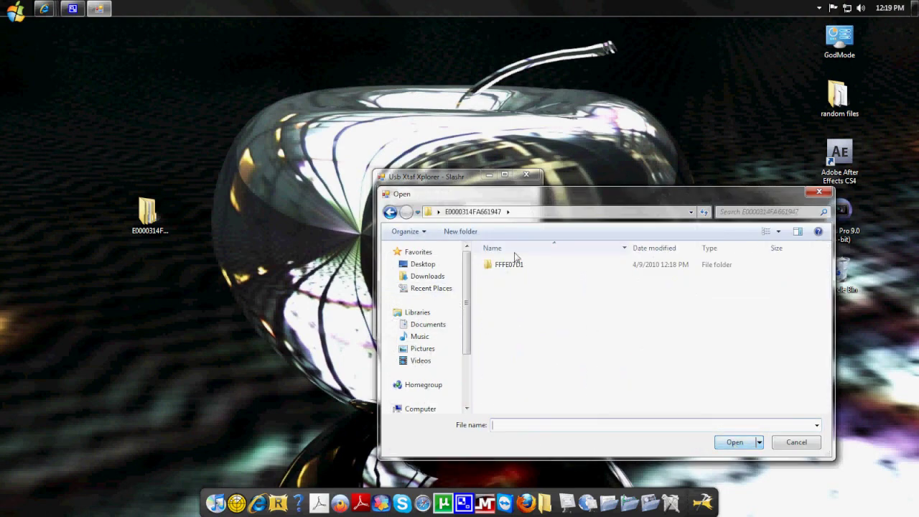
click(819, 191)
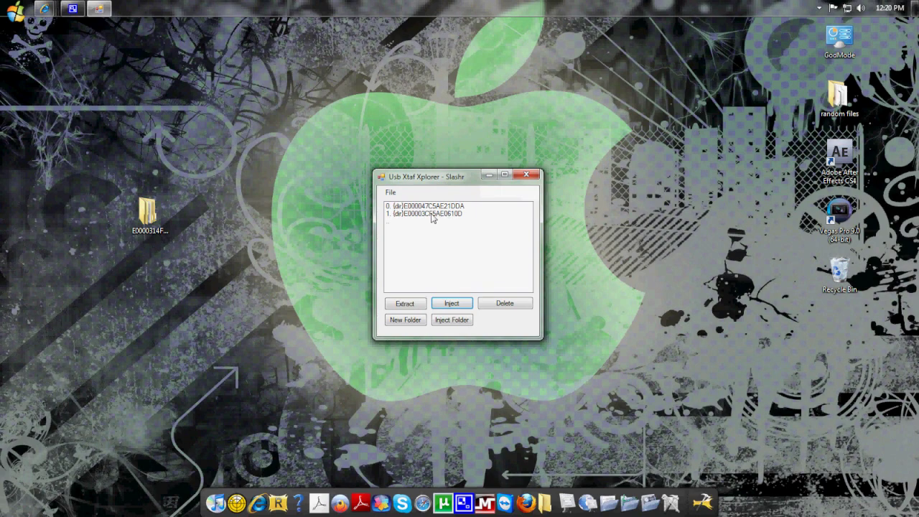
click(452, 321)
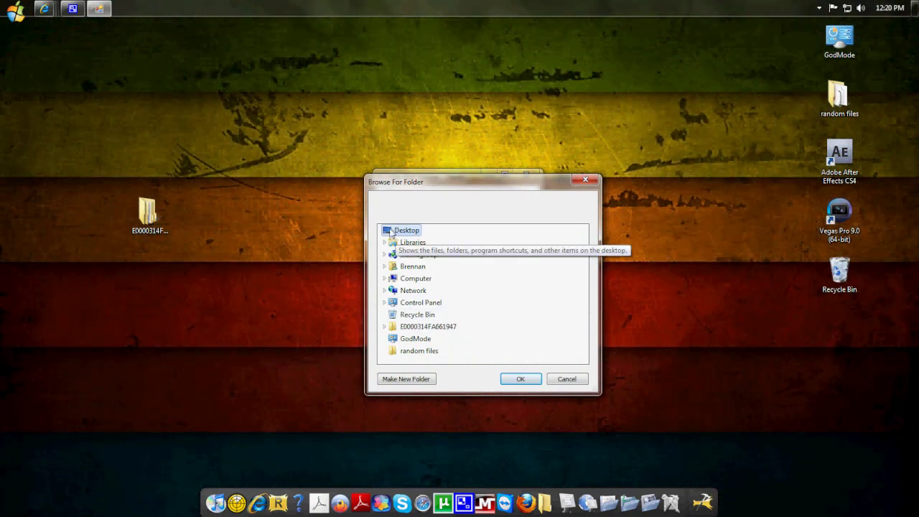
click(422, 326)
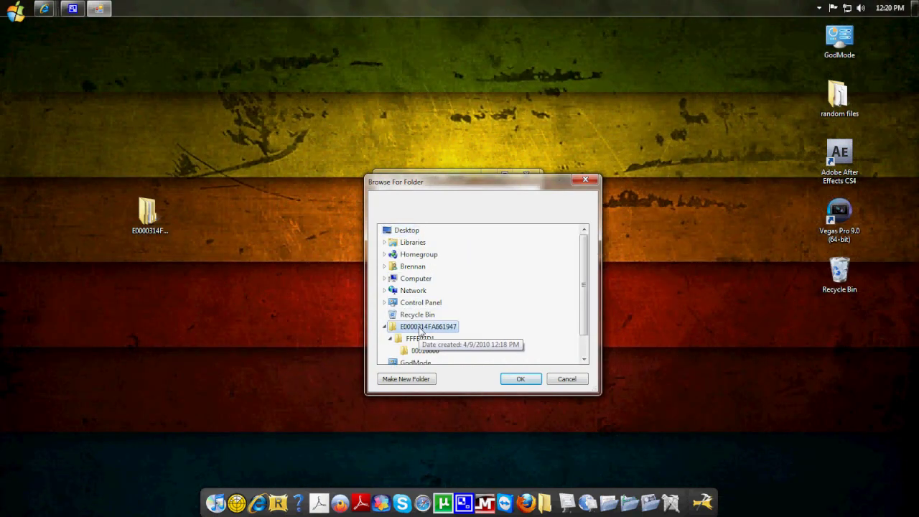
click(514, 383)
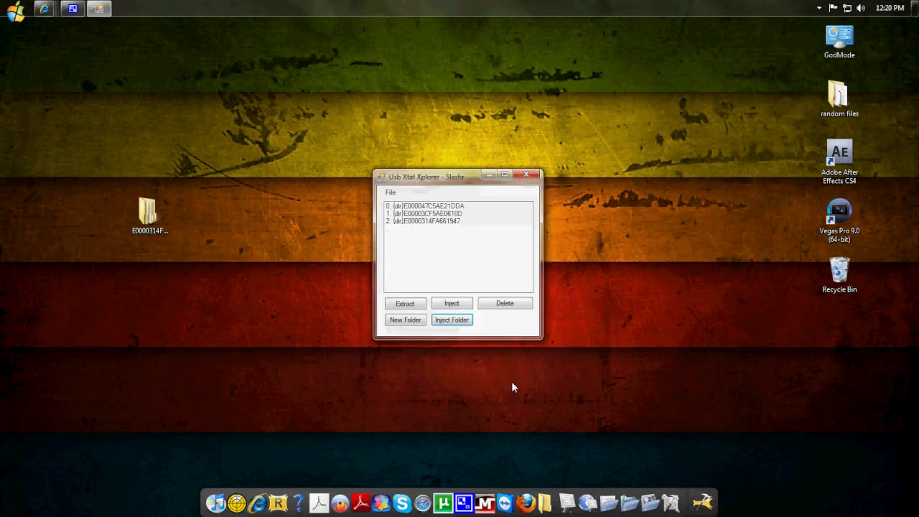
click(414, 222)
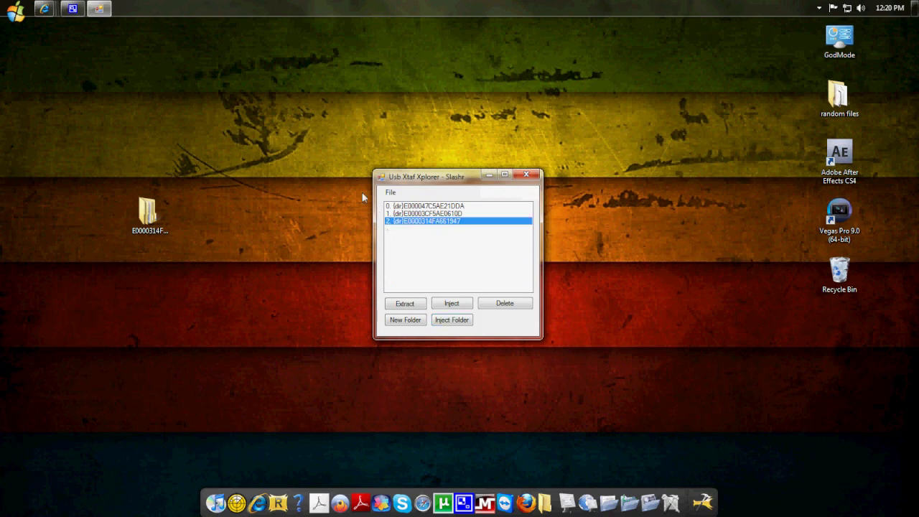
drag(399, 182, 314, 152)
drag(149, 216, 813, 289)
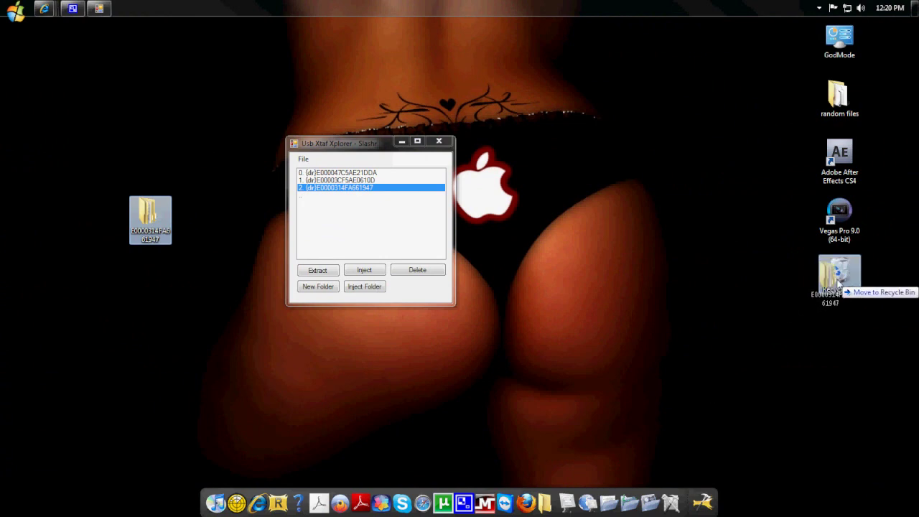
Move the desktop E0000314FA661947 folder to the Recycle Bin and close Usb Xtaf Xplorer
drag(814, 289, 836, 280)
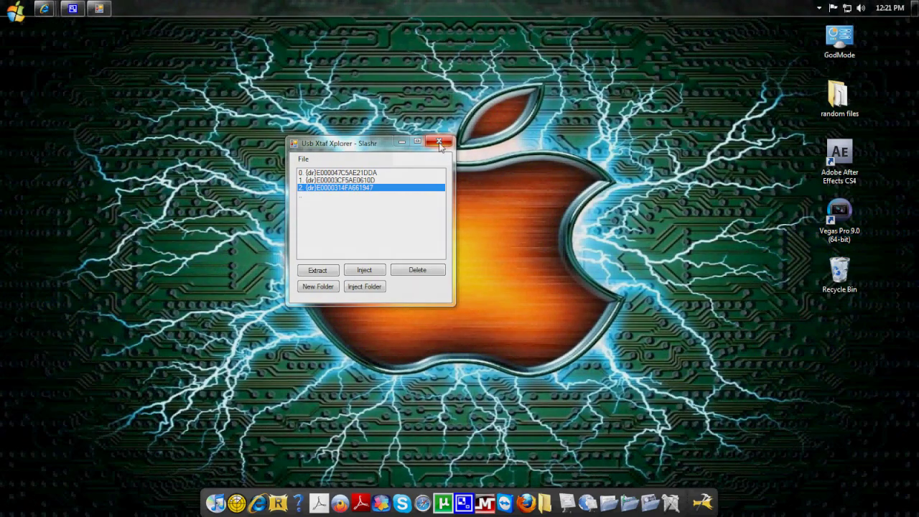
click(440, 142)
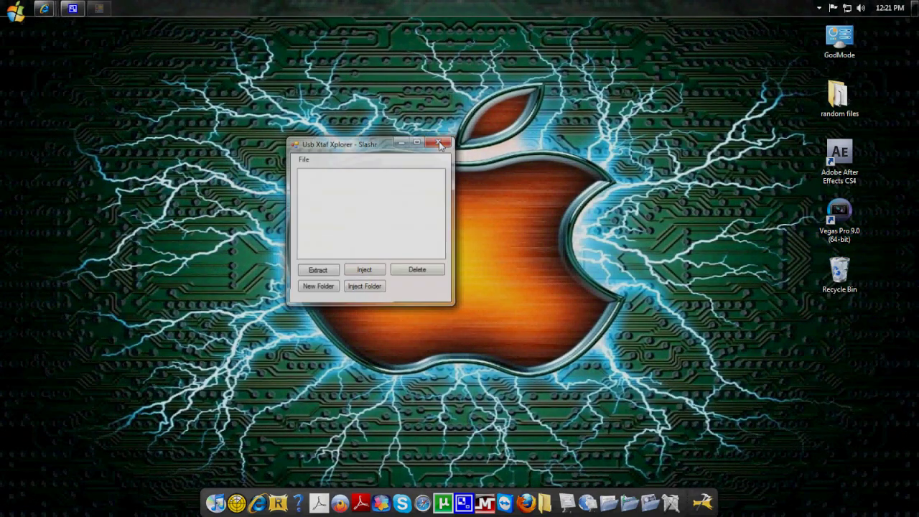
click(819, 9)
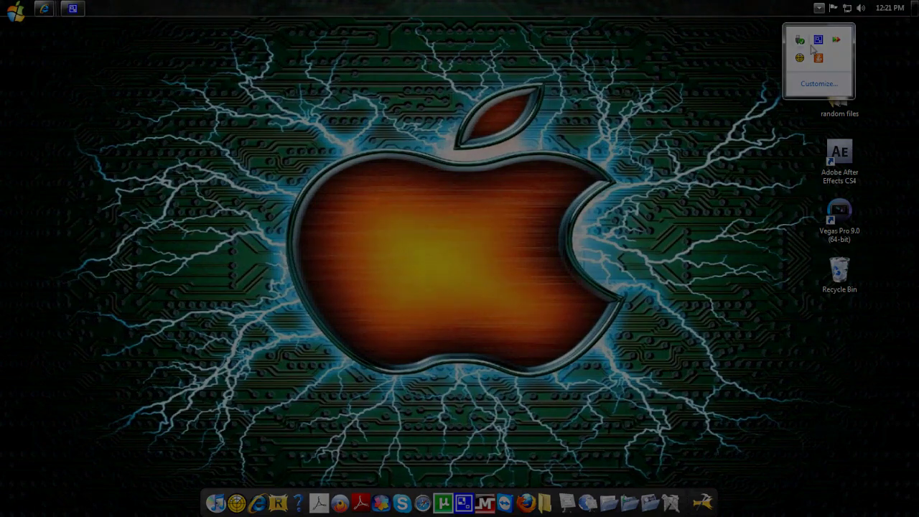